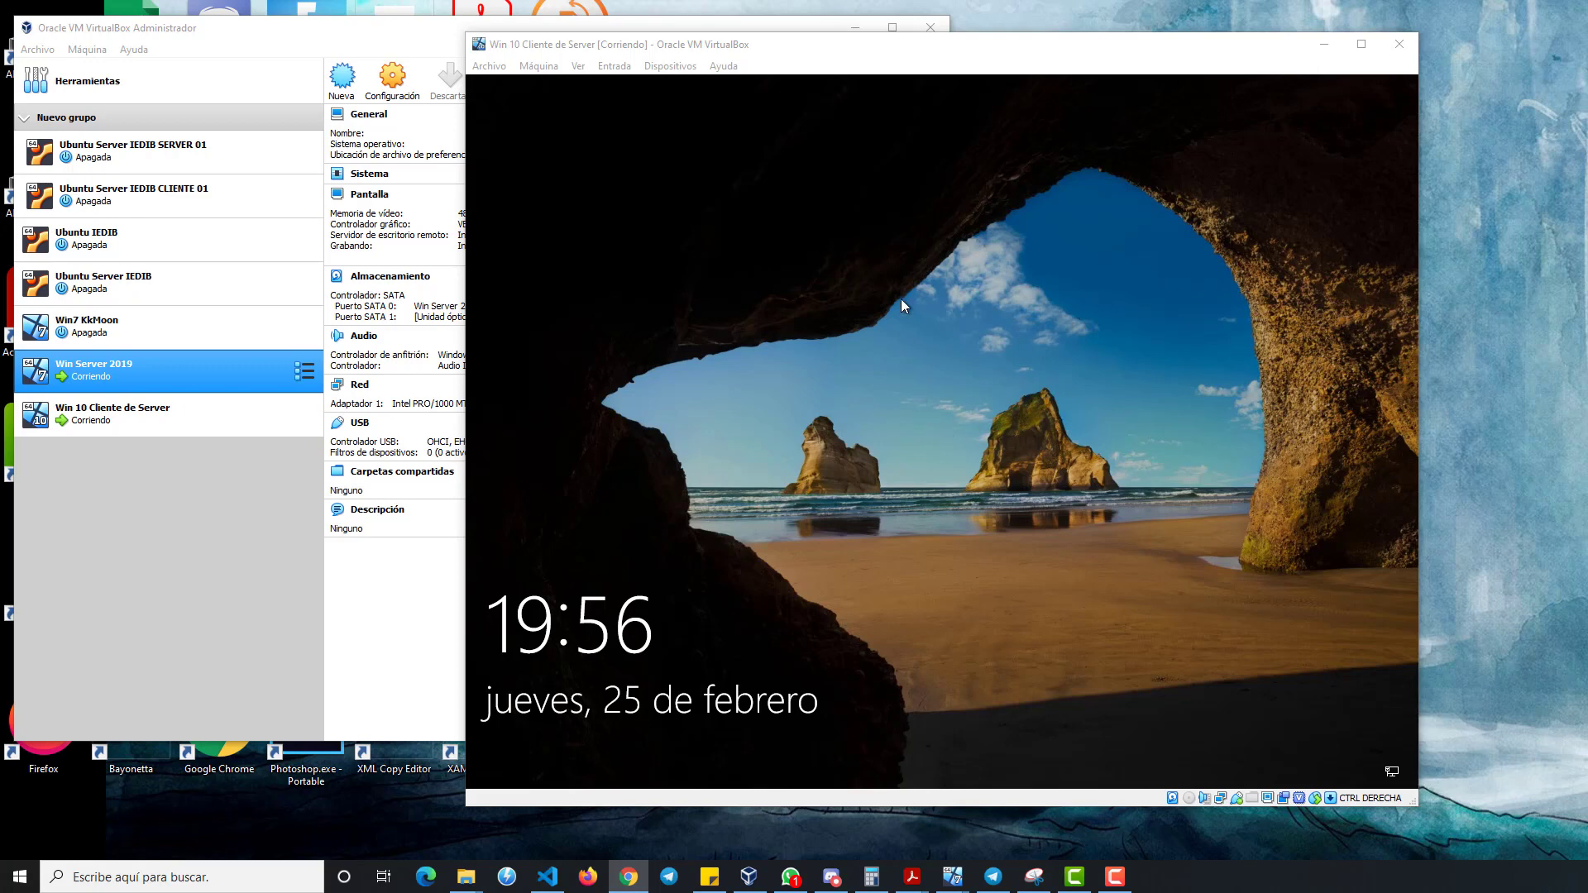
# Sign in to the Windows 10 client with the ISOIEDIB student domain account.
pyautogui.click(908, 430)
pyautogui.write('alumno01')
pyautogui.press('Tab')
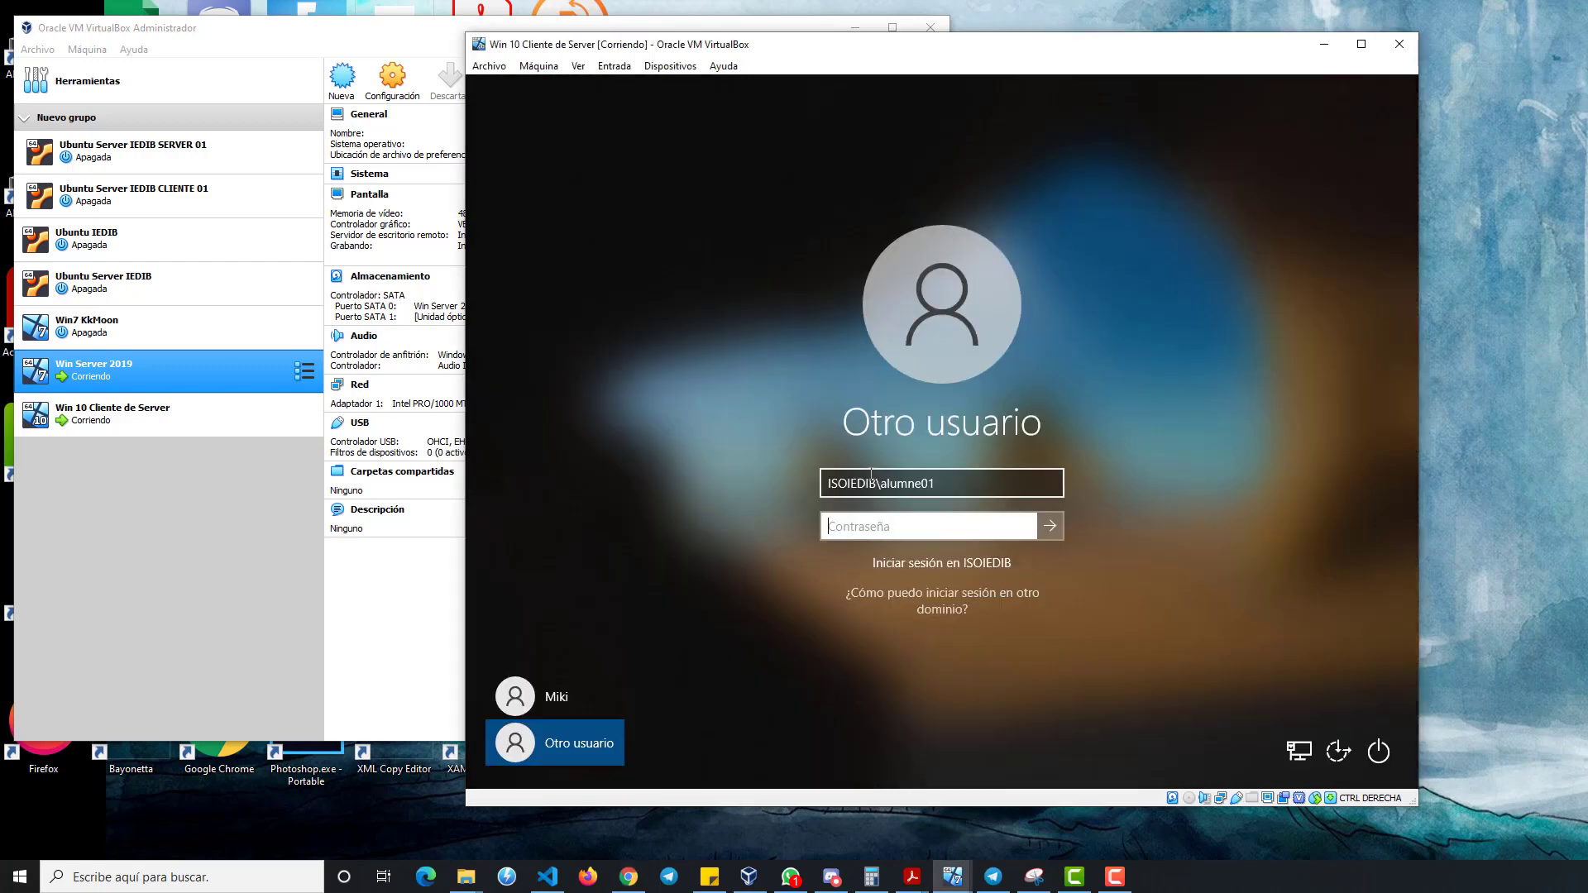
pyautogui.press('Return')
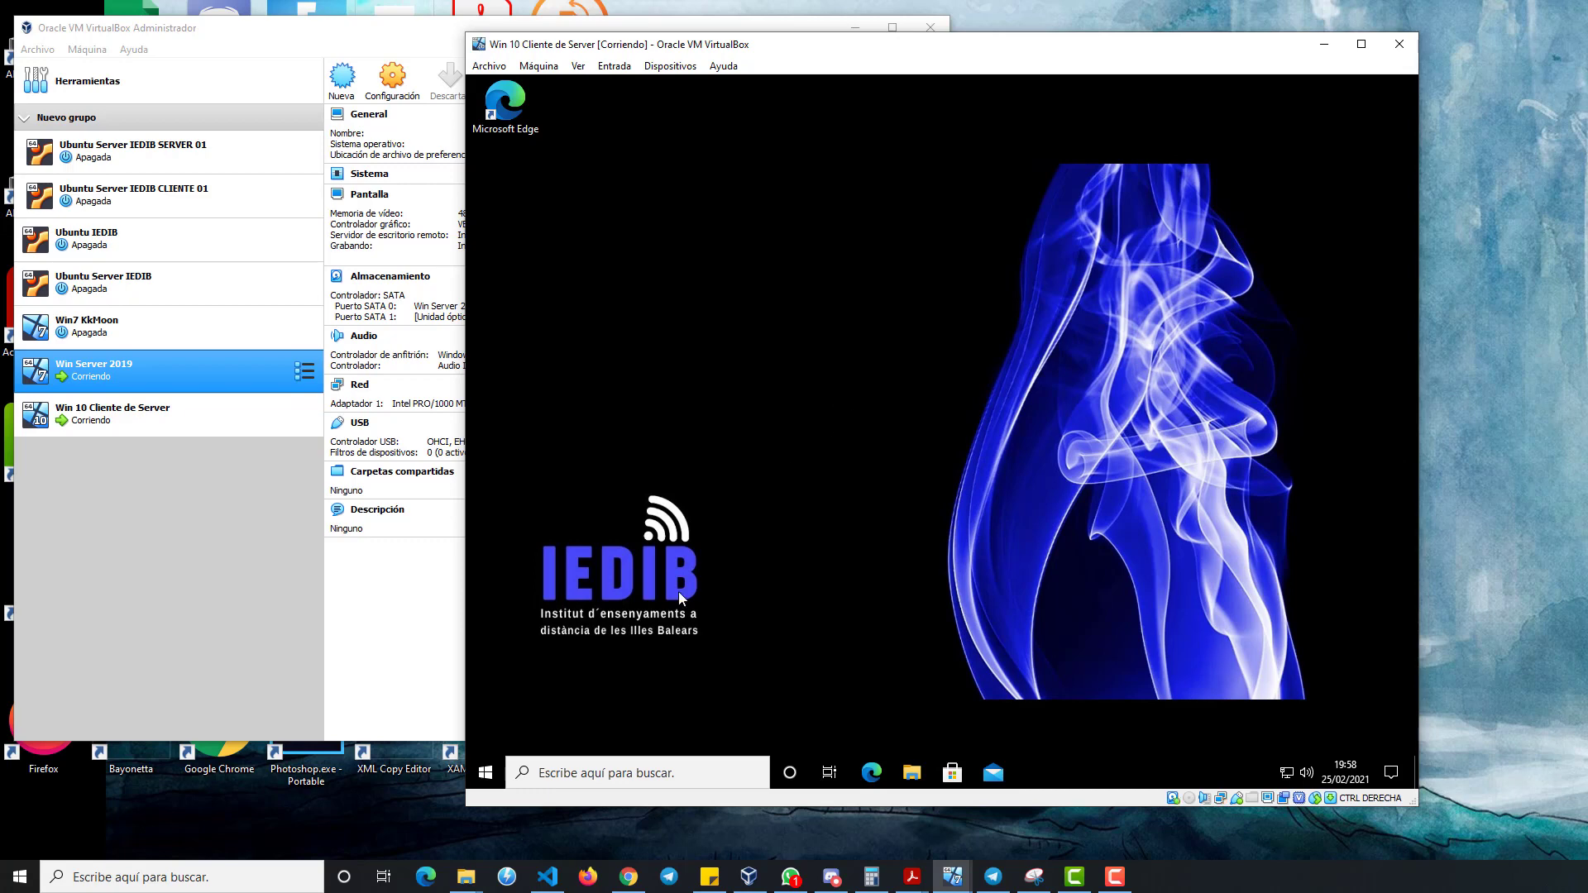
# Check the Start menu power options, then sign the student account out via Cerrar sesión.
pyautogui.click(487, 778)
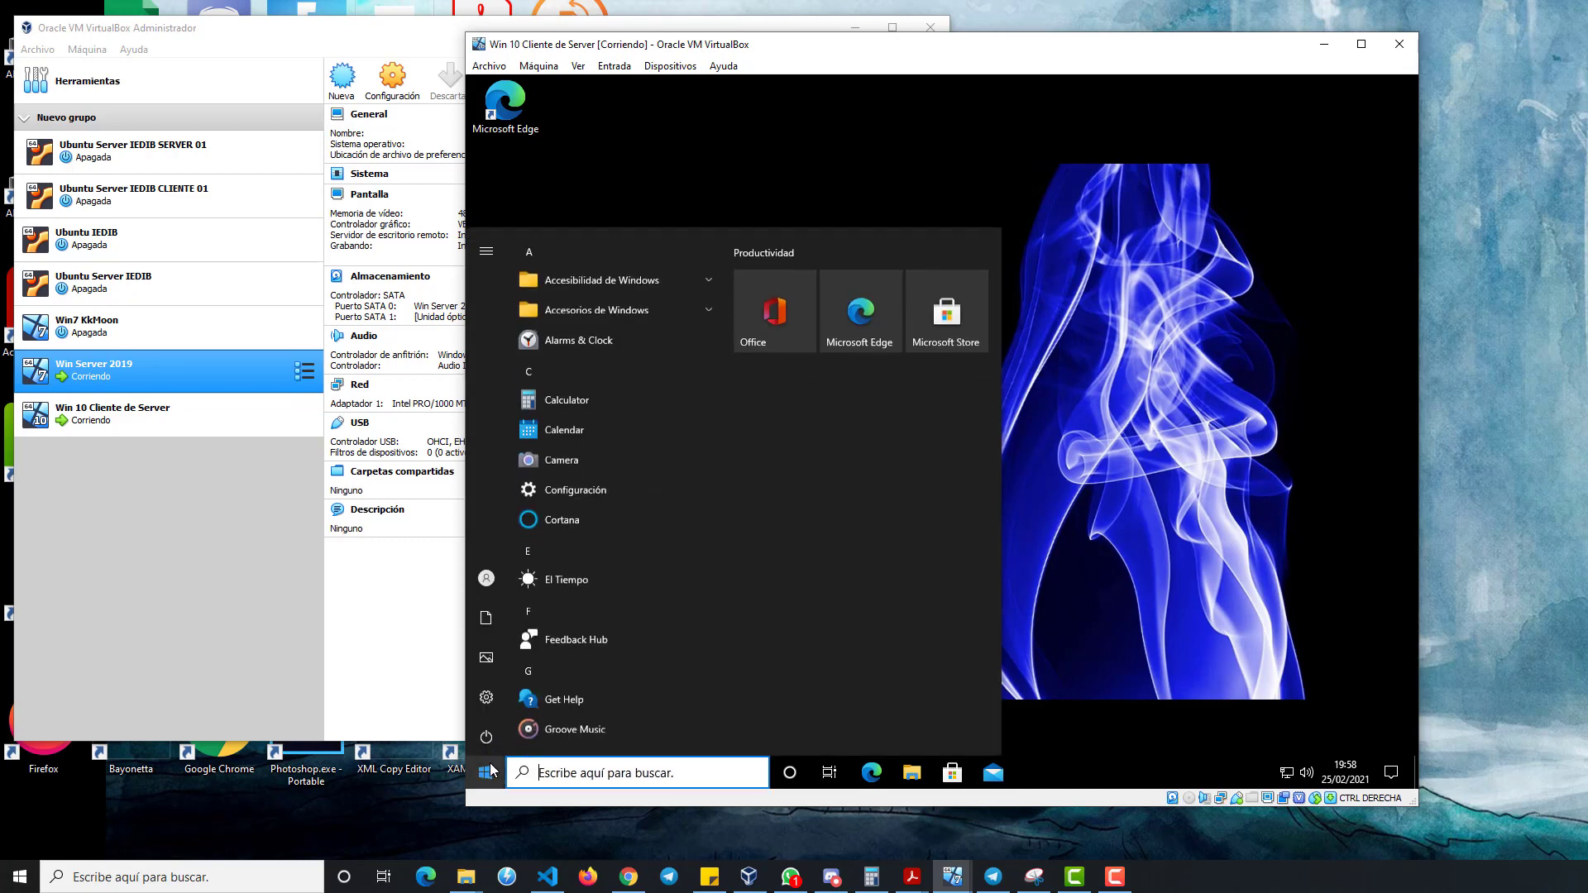
pyautogui.click(488, 738)
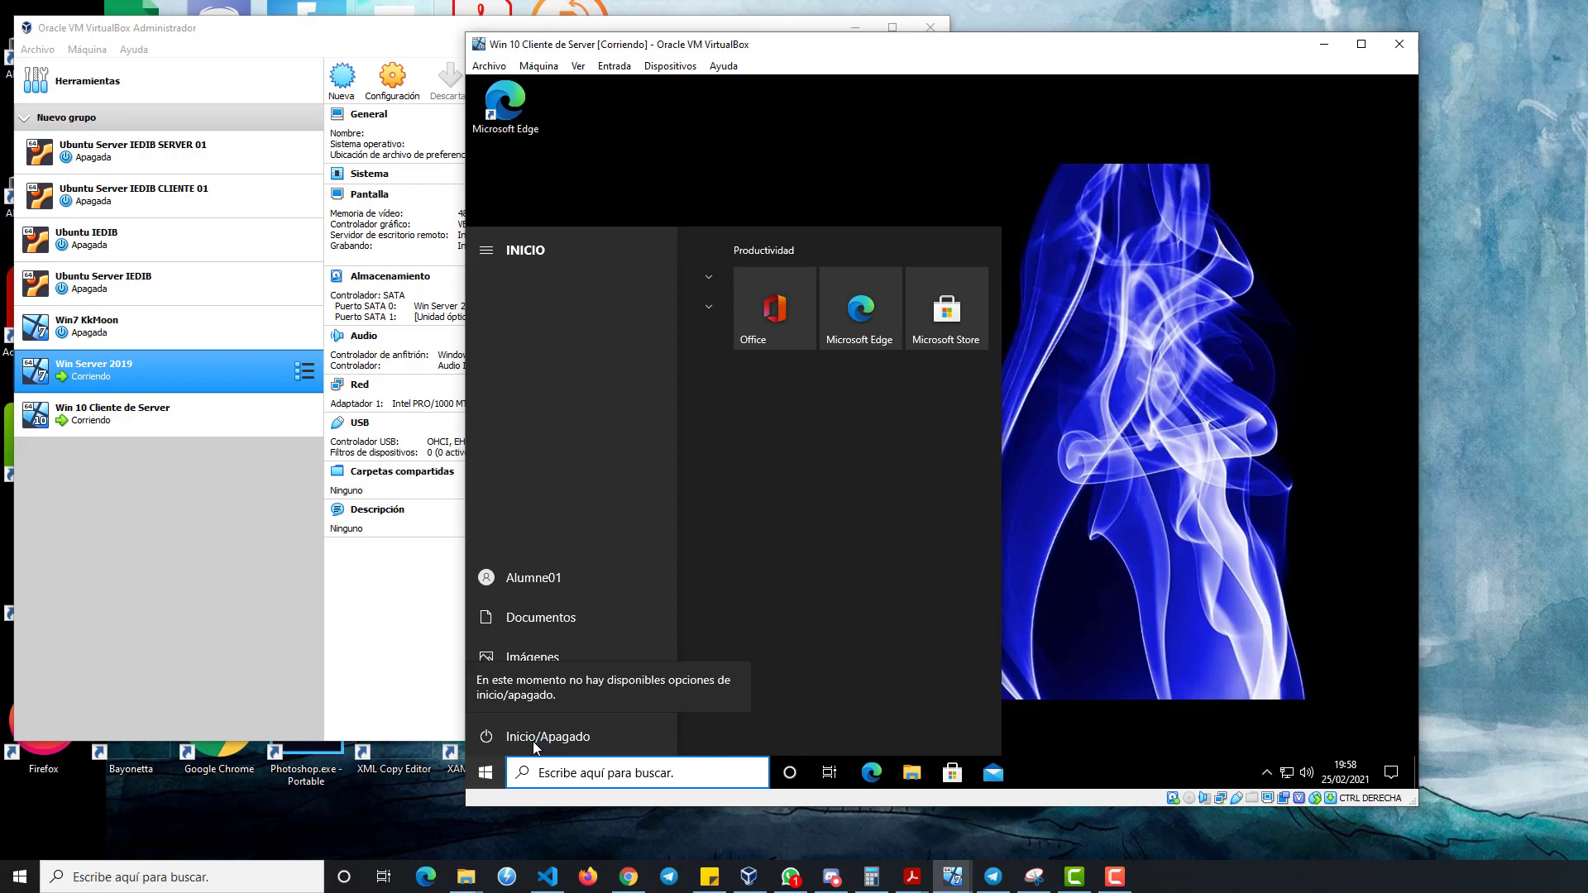
pyautogui.click(552, 580)
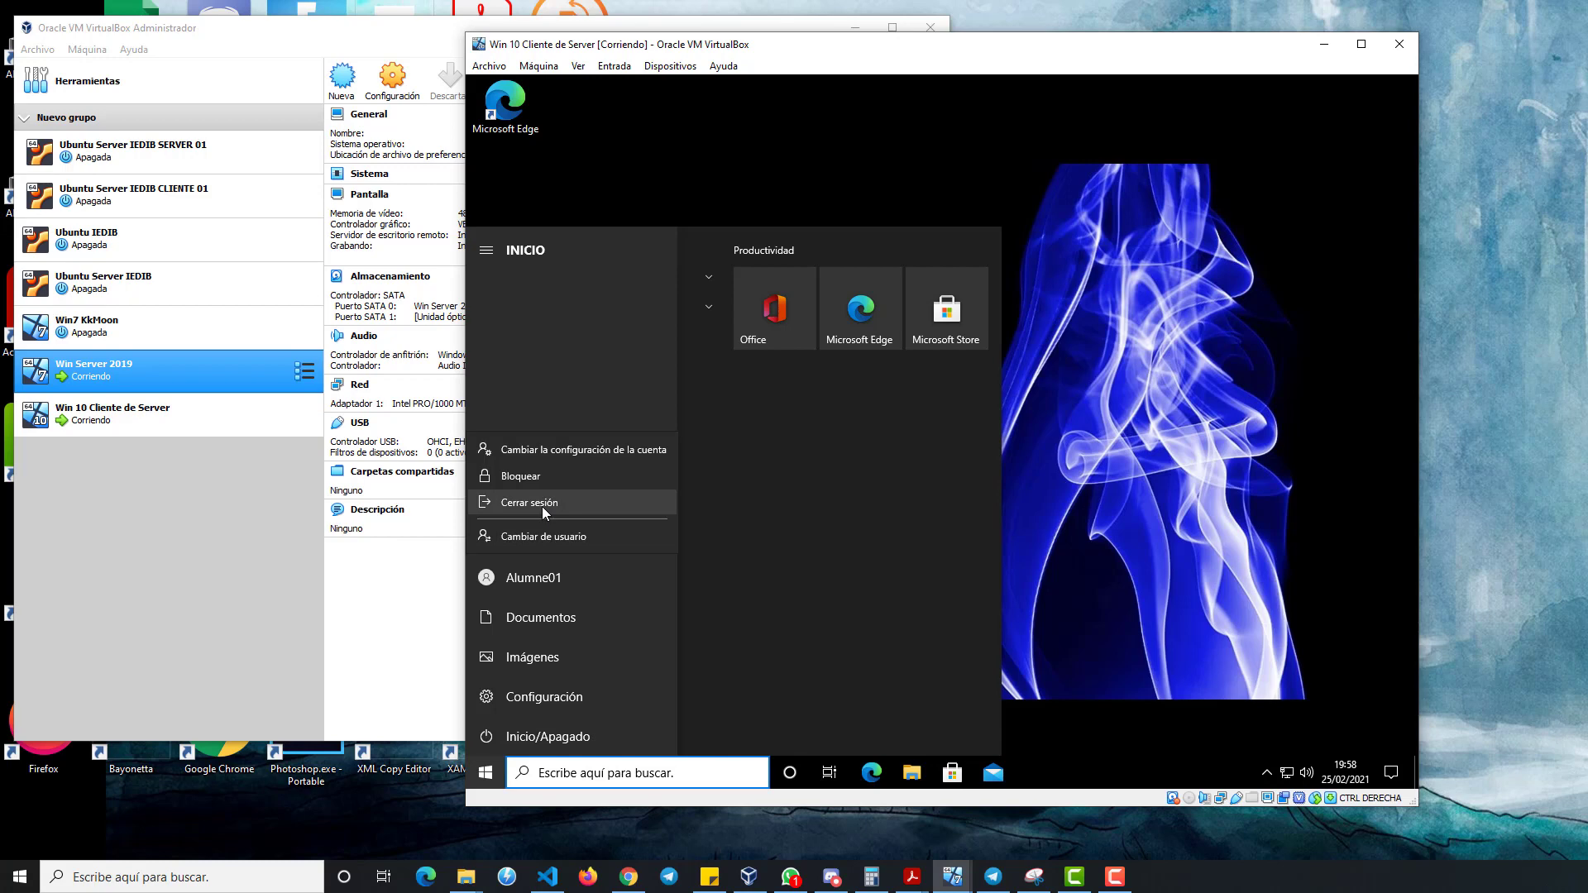
pyautogui.click(543, 503)
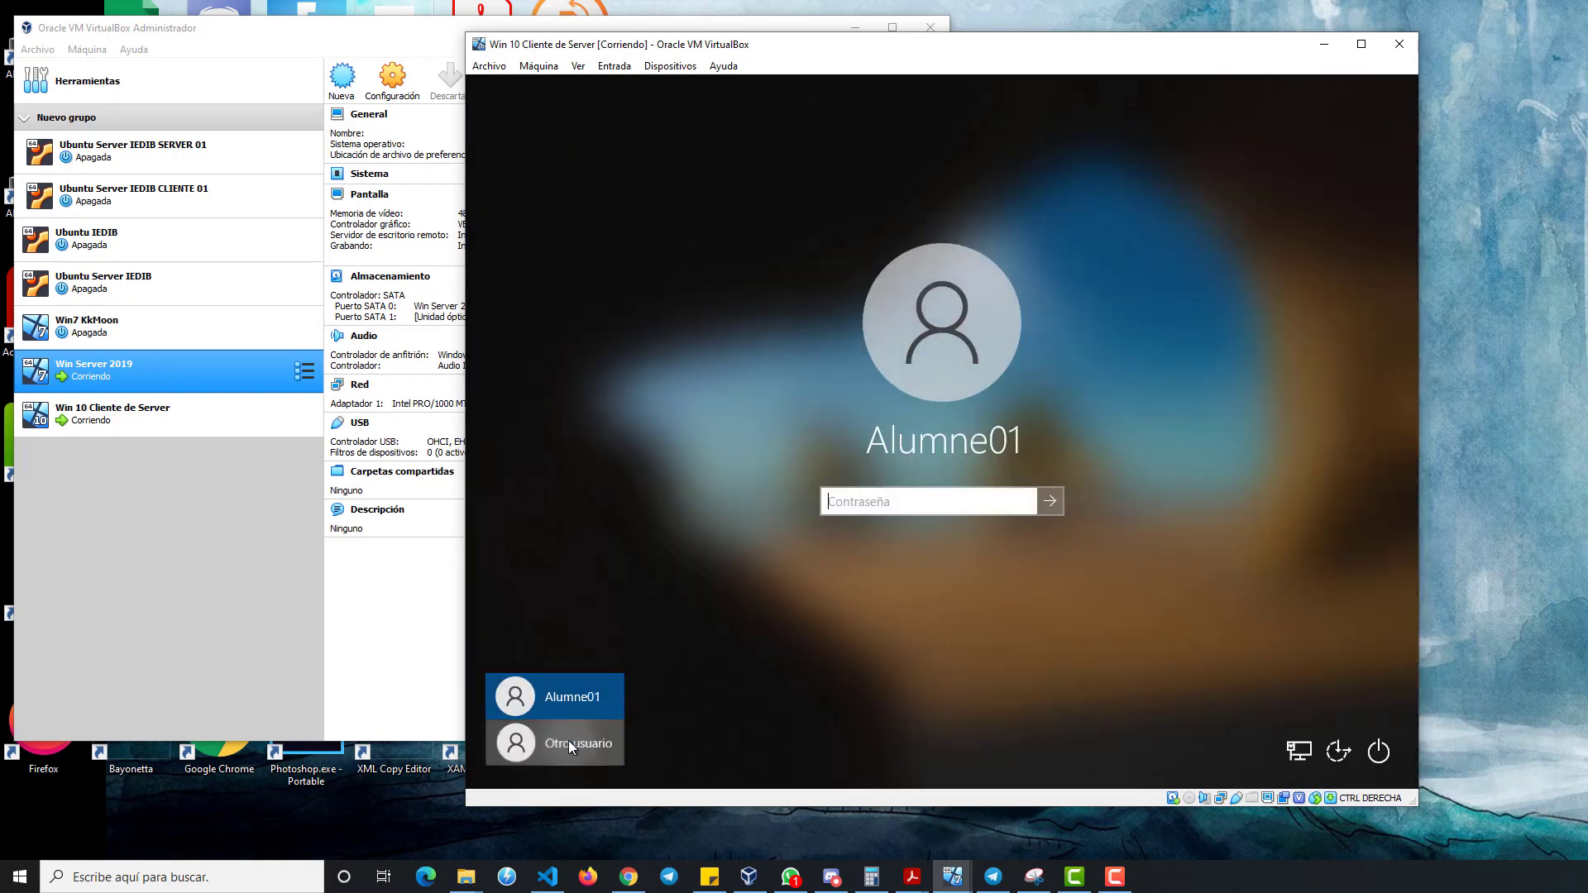
# Sign in as Otro usuario with the ISOIEDIB teacher domain account and its password.
pyautogui.click(568, 741)
pyautogui.write('ISOIEDIB\\Professor01')
pyautogui.press('Tab')
pyautogui.write('********')
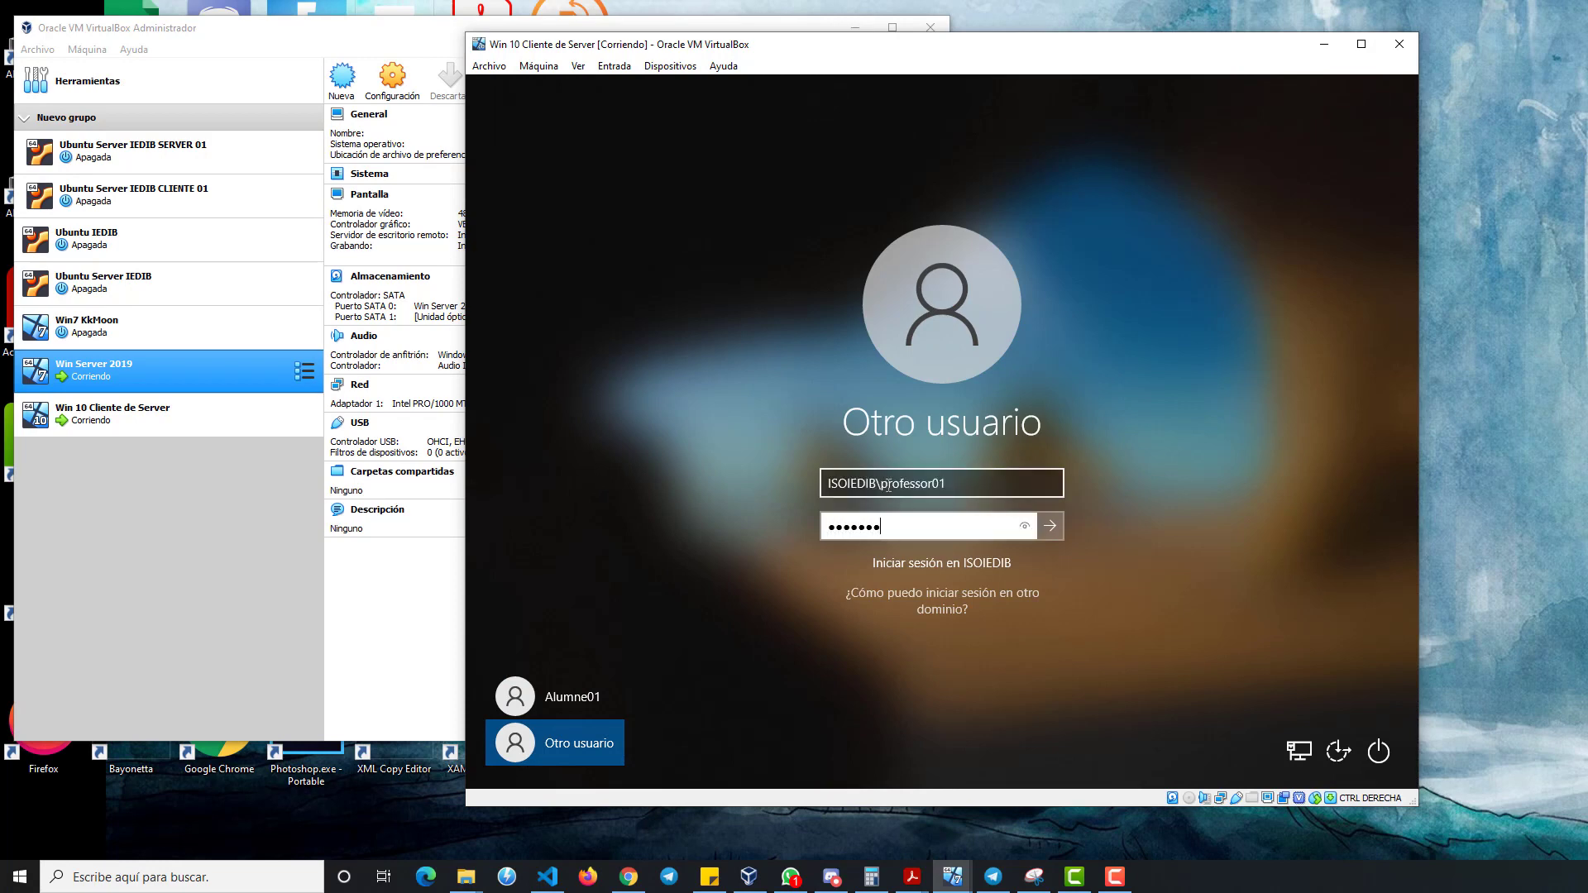
pyautogui.press('Return')
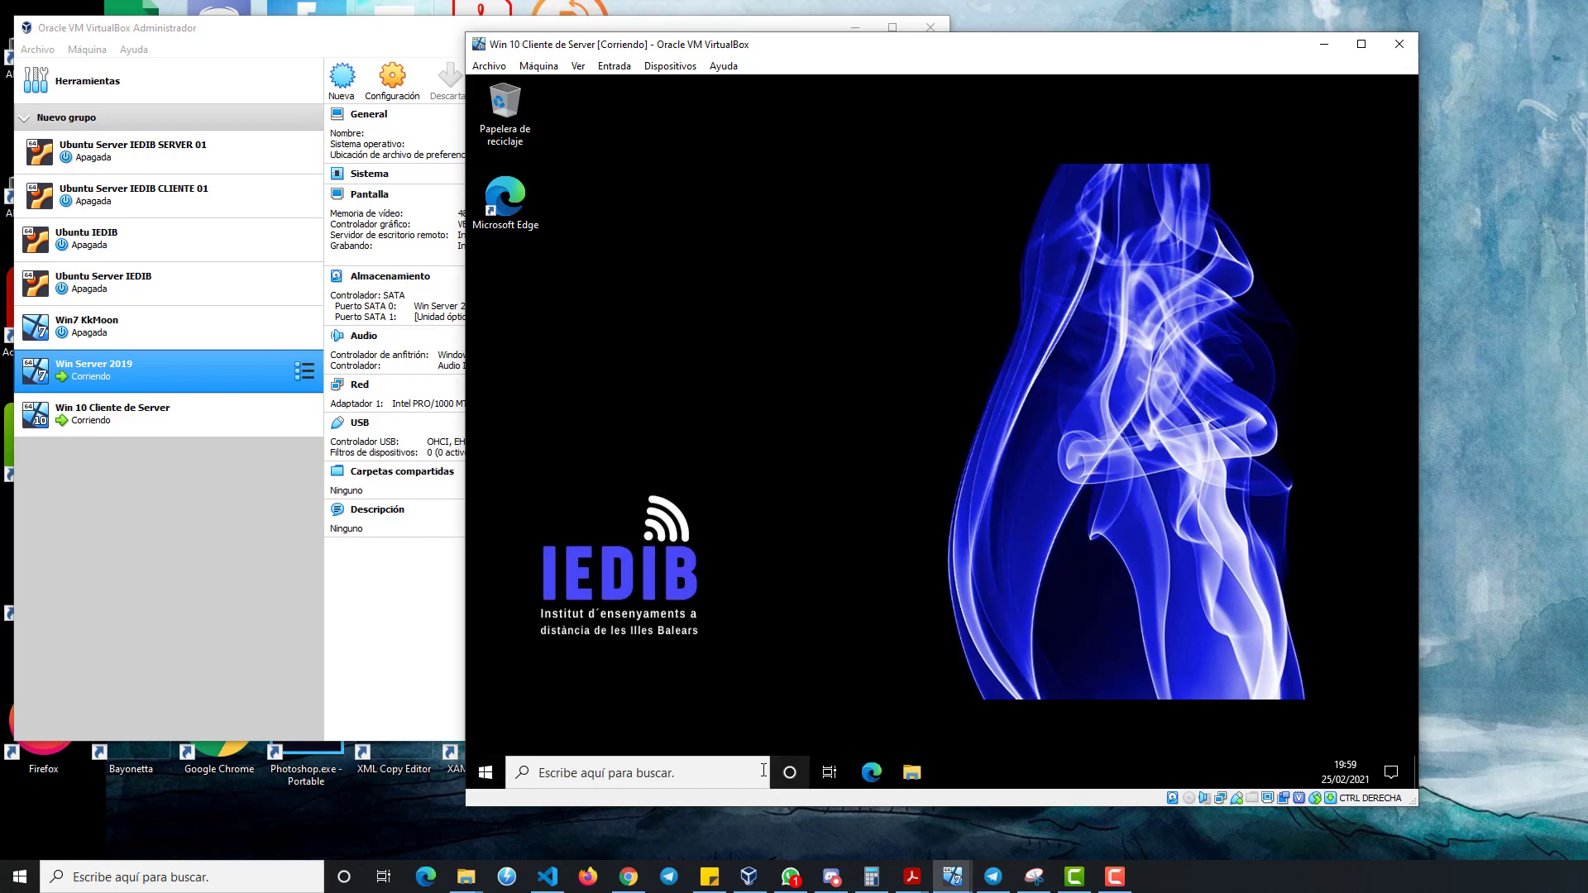
# In File Explorer, open Este equipo > Recursos Professorat (H:) > Recursos Professorat folder.
pyautogui.click(910, 772)
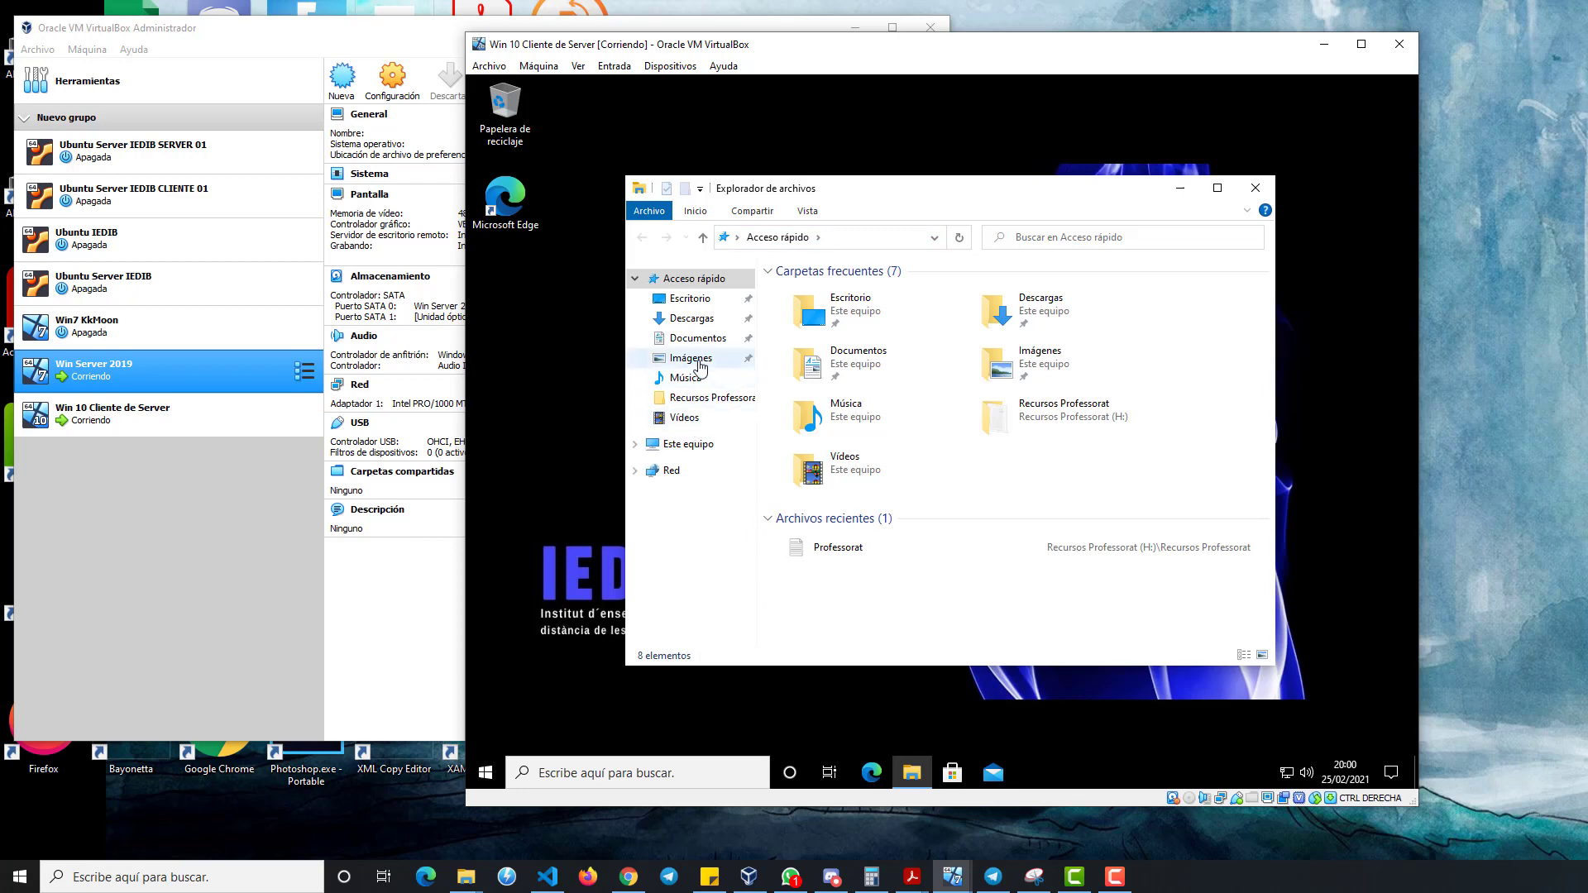
pyautogui.click(692, 452)
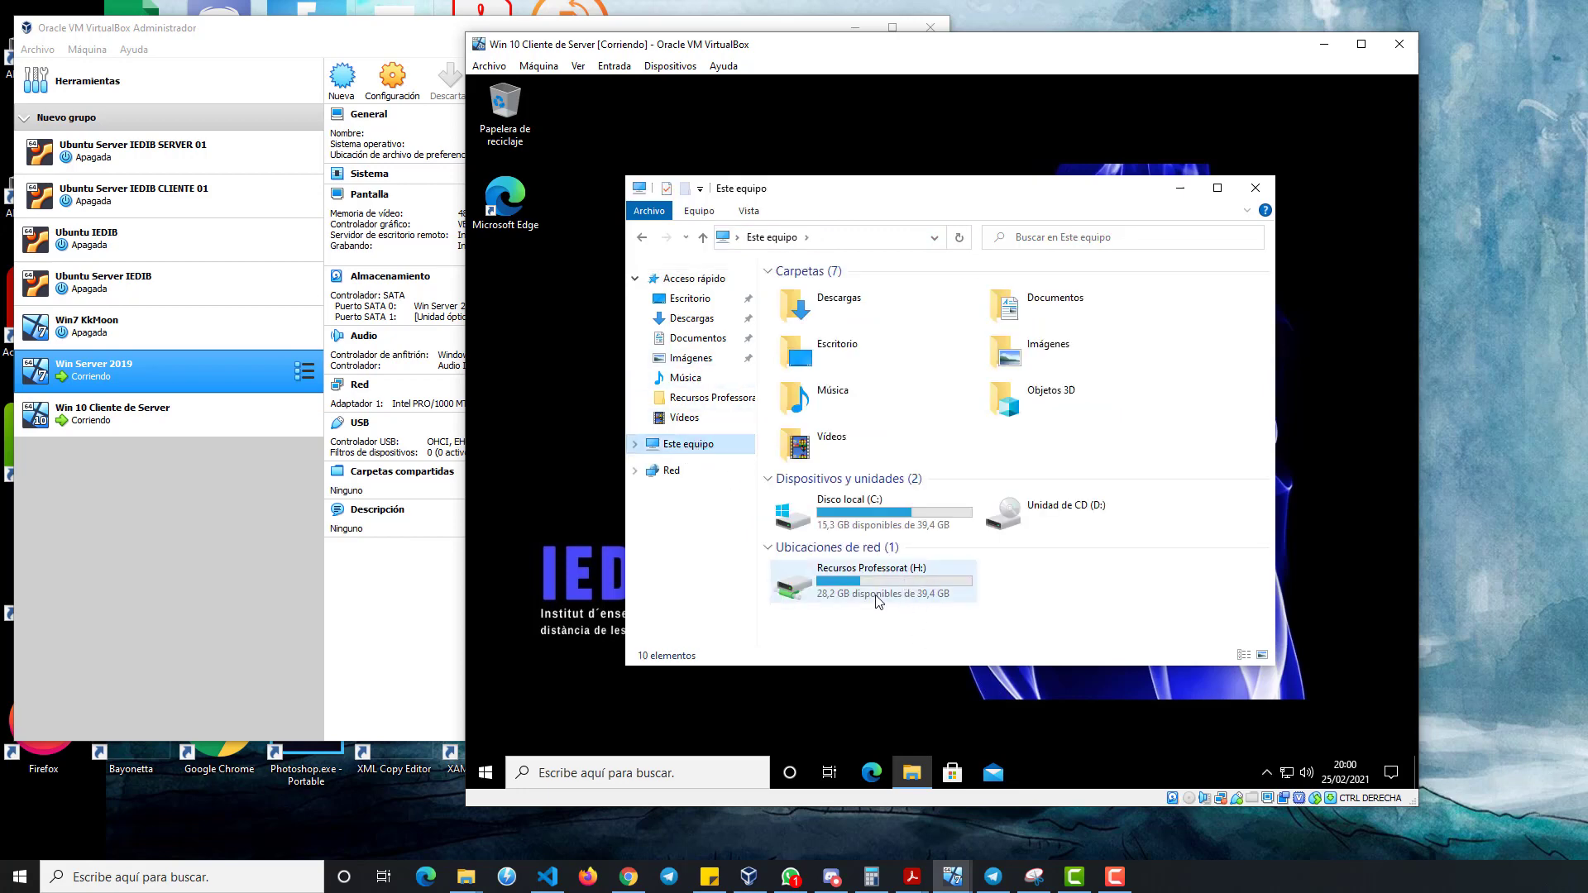
pyautogui.doubleClick(837, 596)
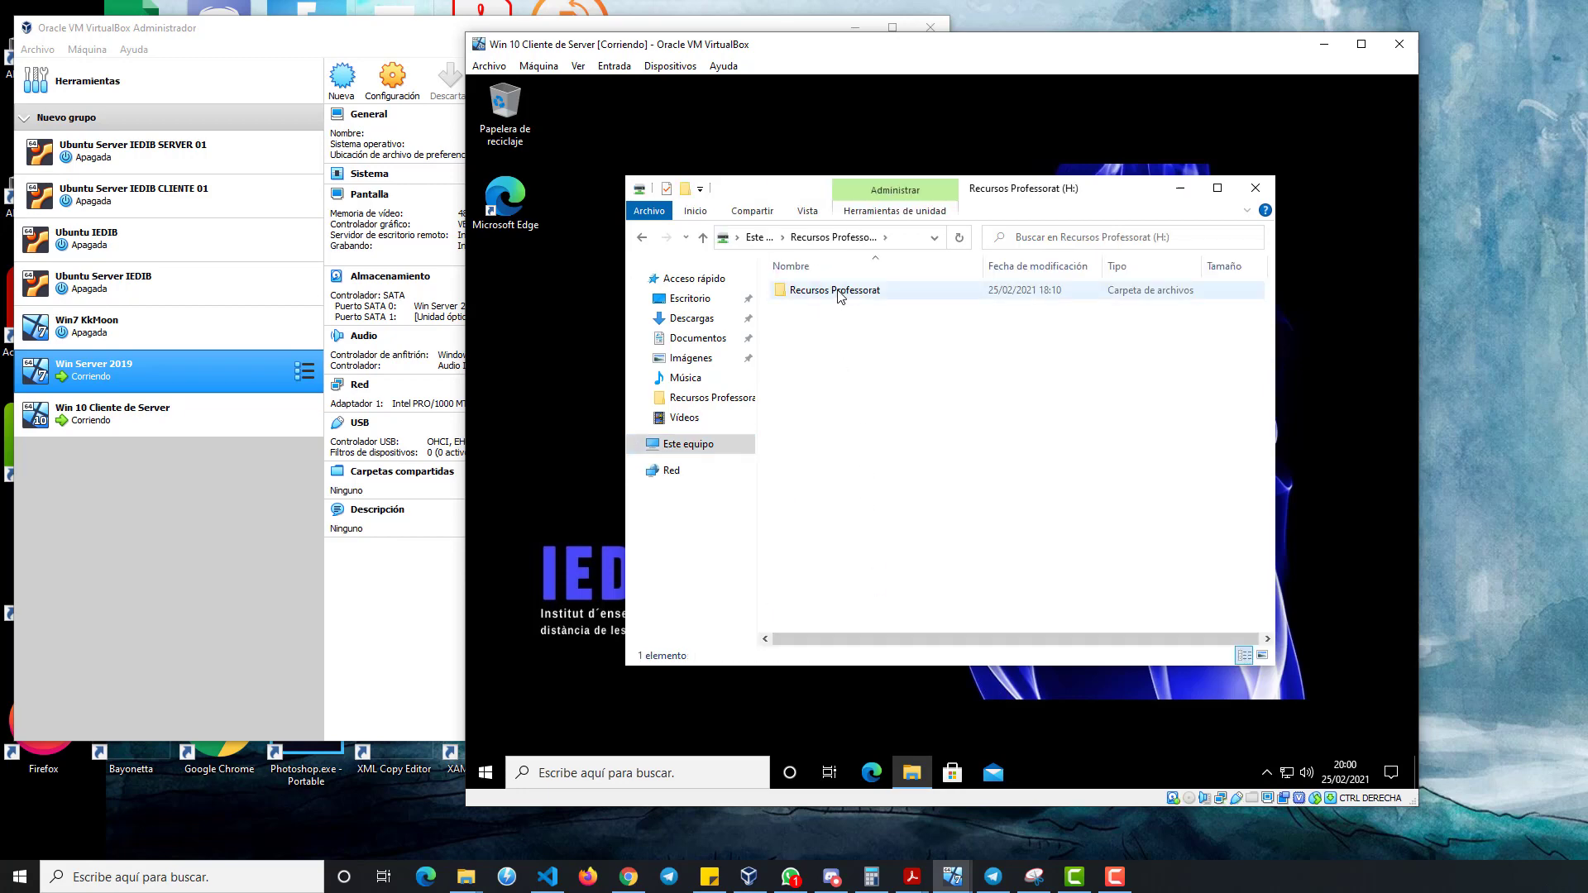
pyautogui.click(837, 290)
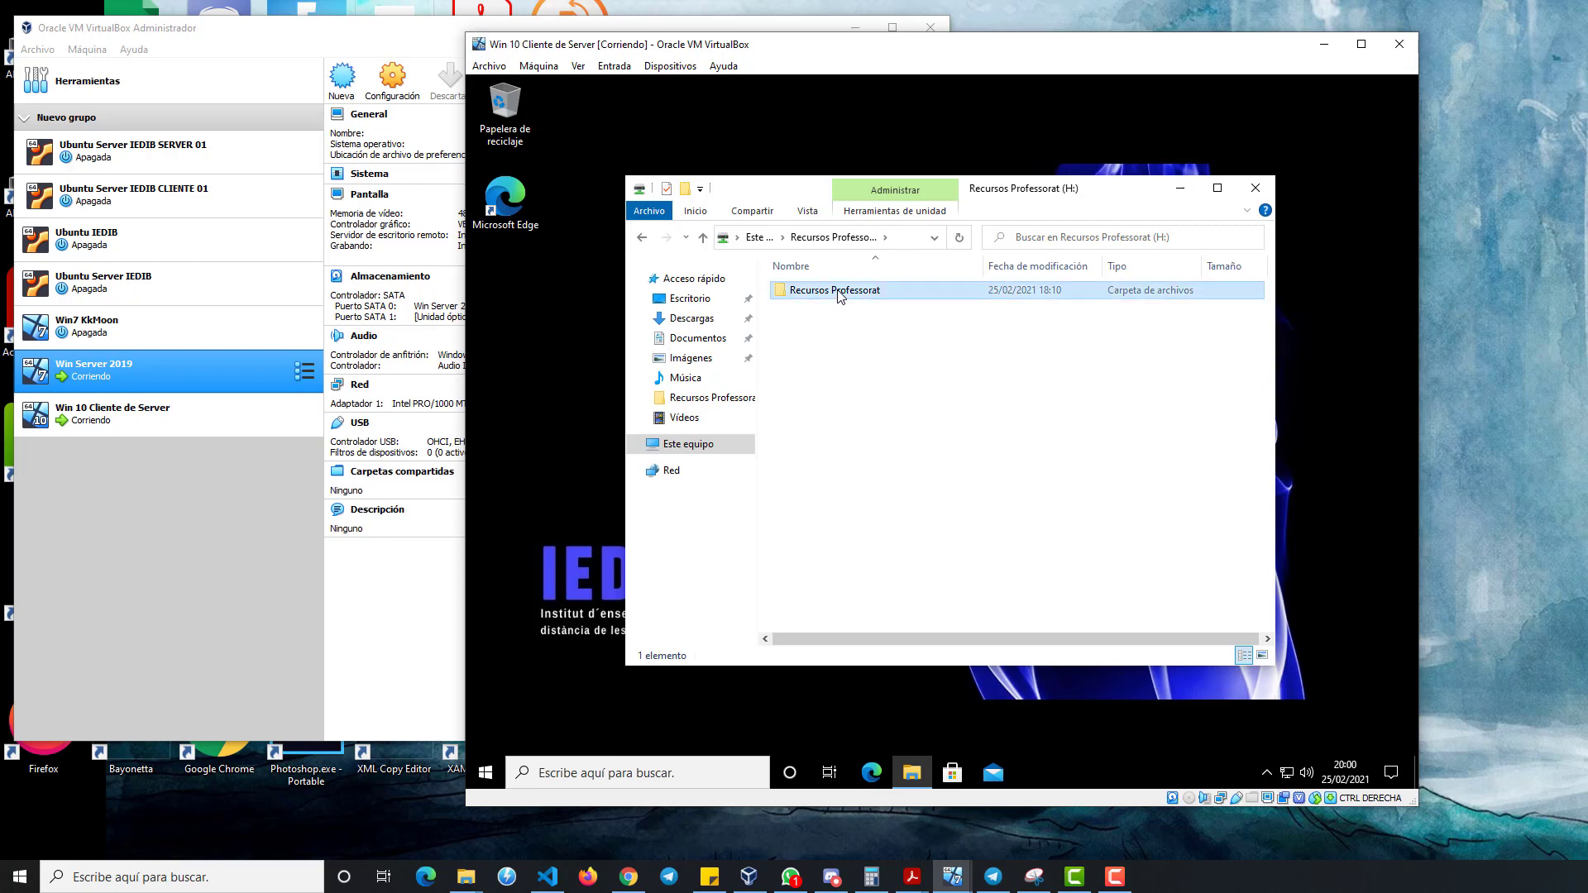
pyautogui.doubleClick(837, 292)
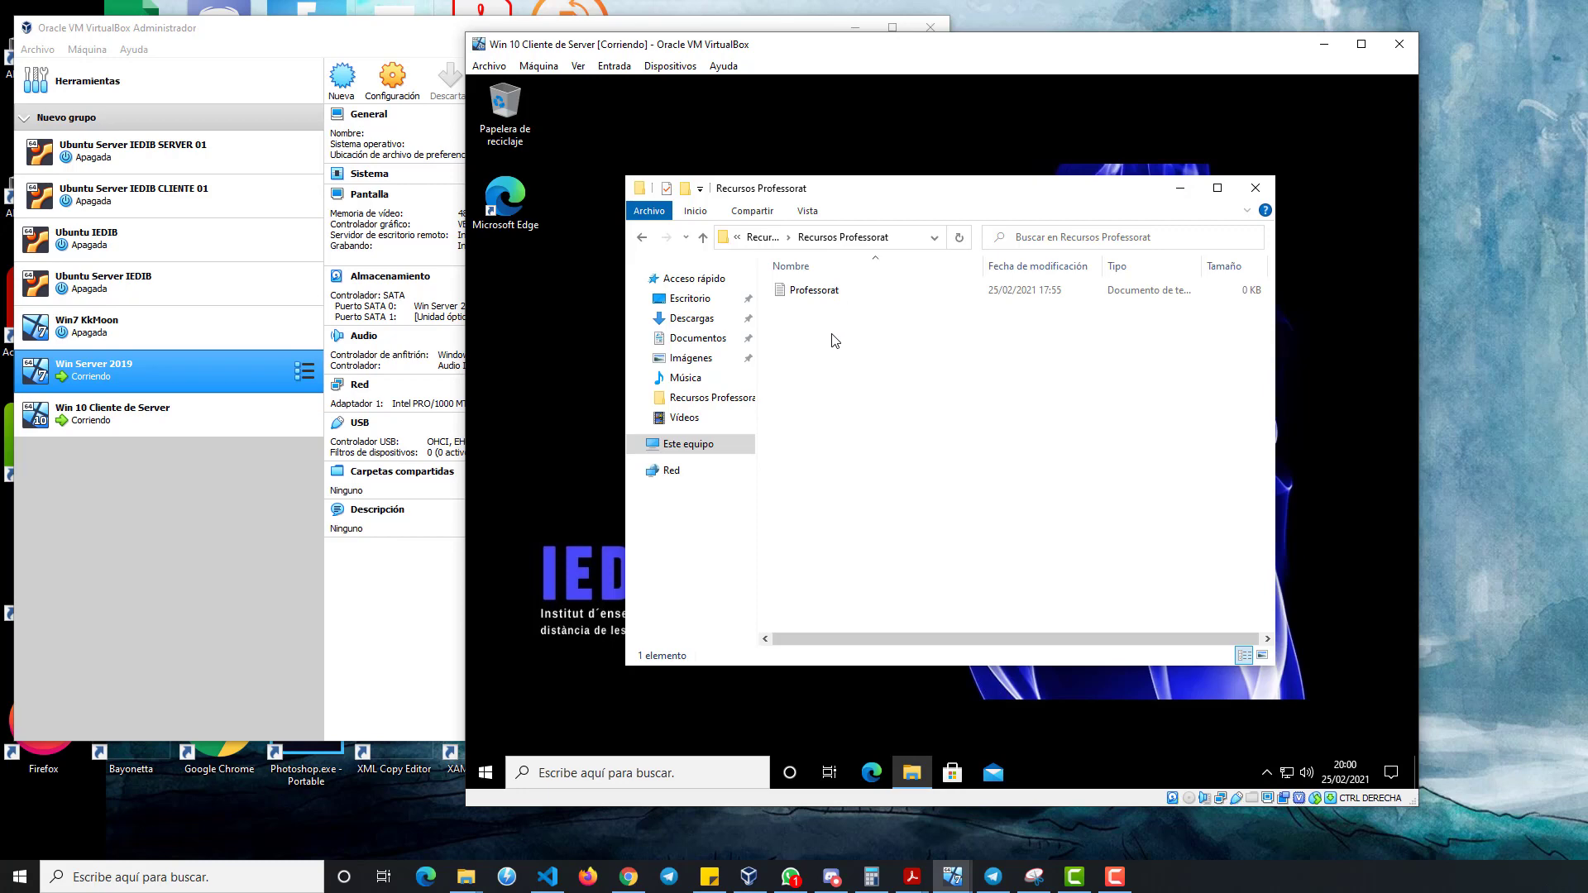
# Rename the Professorat file to Professoratt.
pyautogui.rightClick(832, 334)
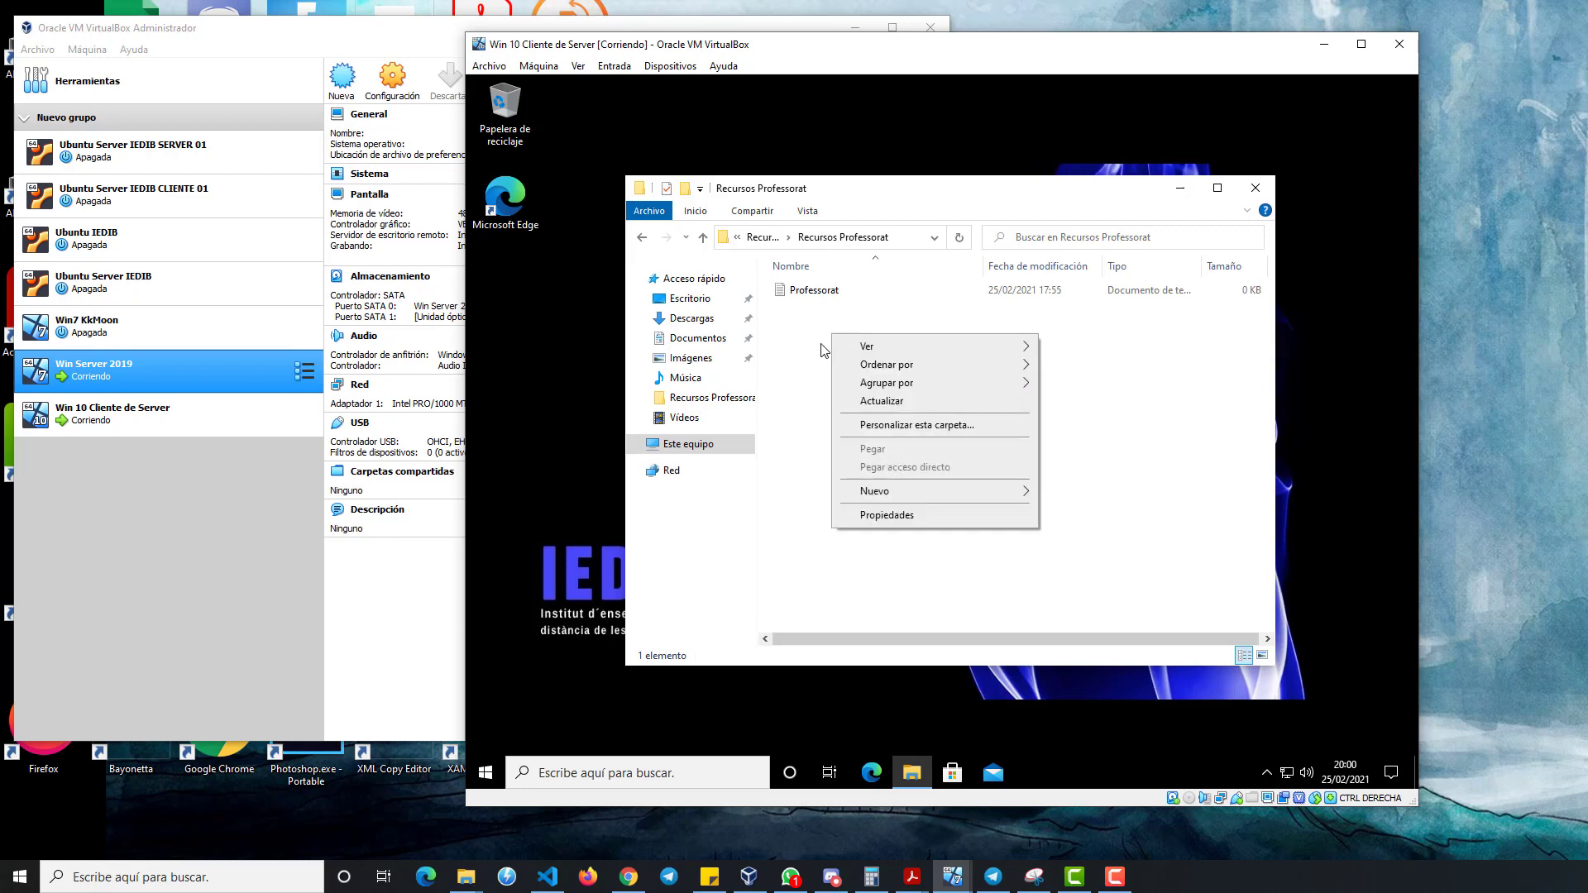
pyautogui.click(818, 292)
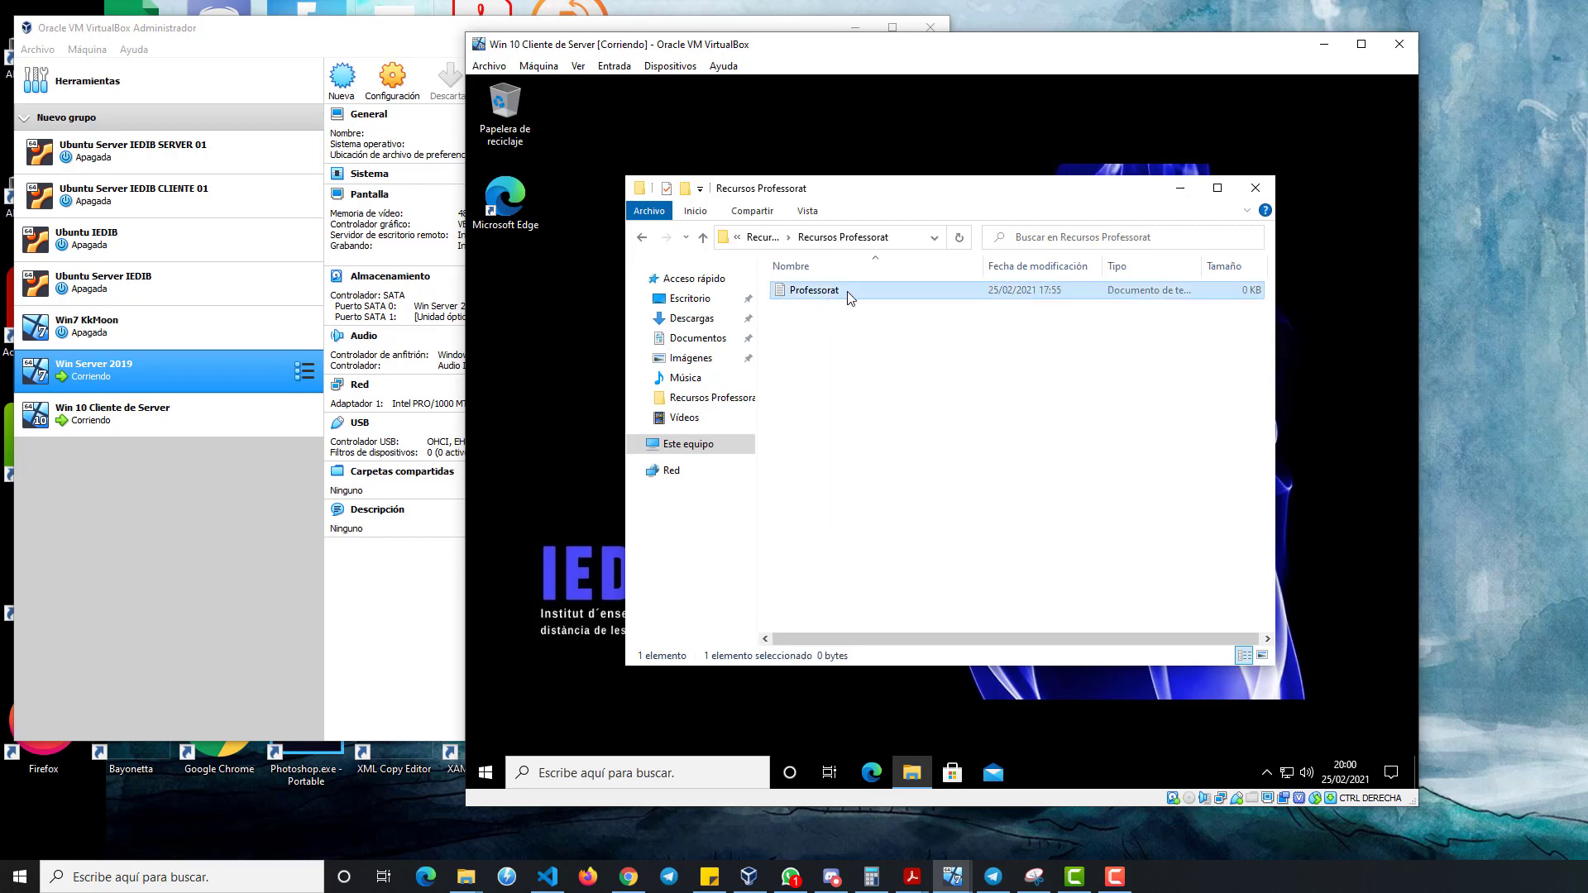
pyautogui.click(847, 291)
pyautogui.click(848, 292)
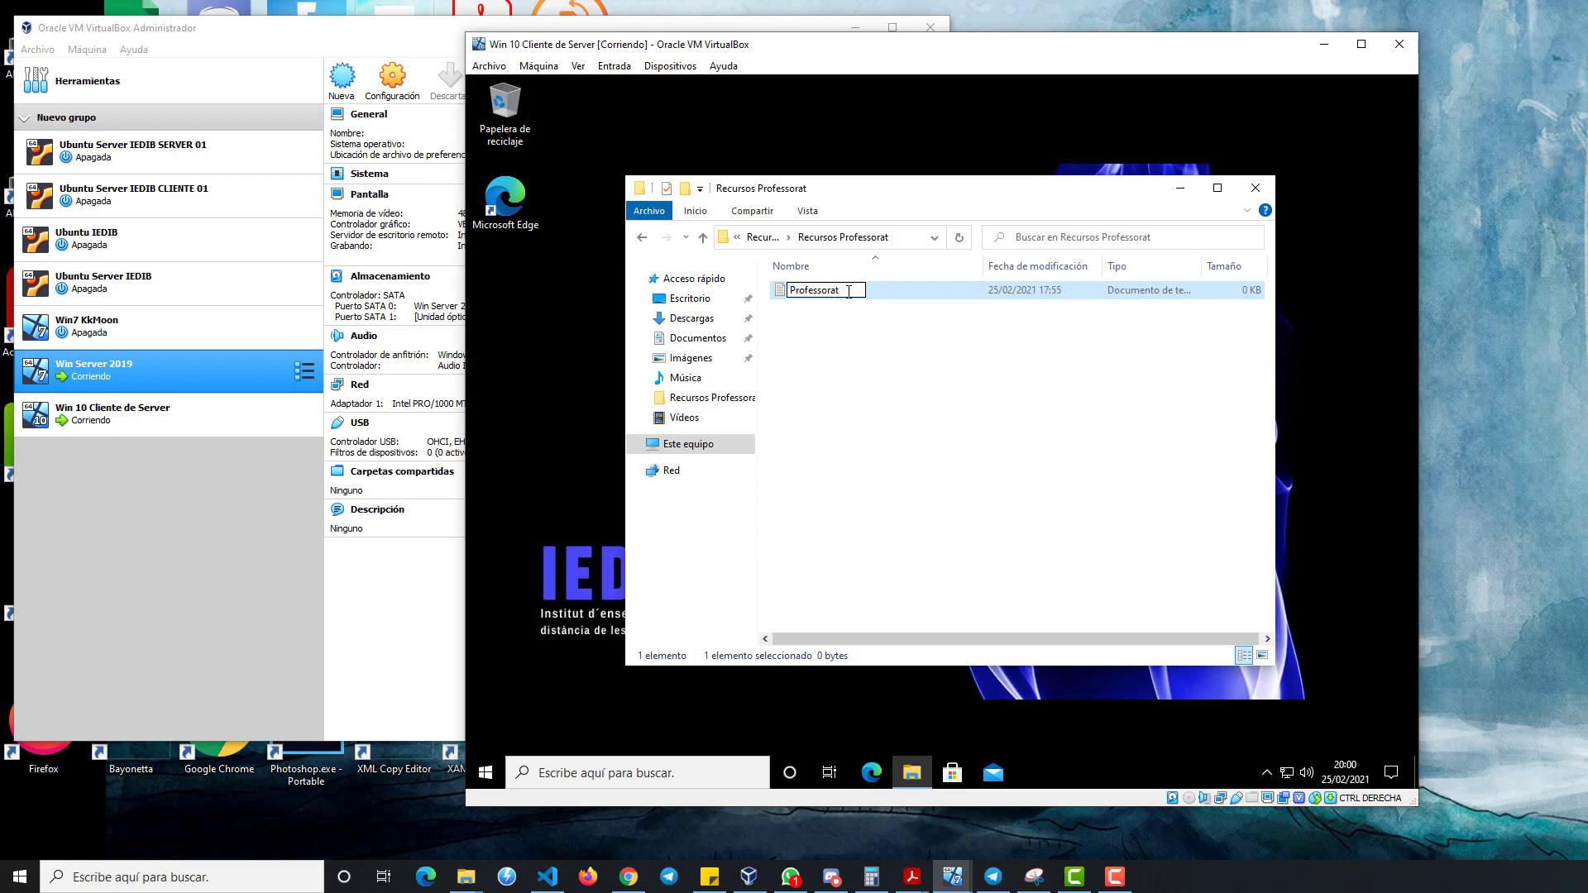
pyautogui.write('t')
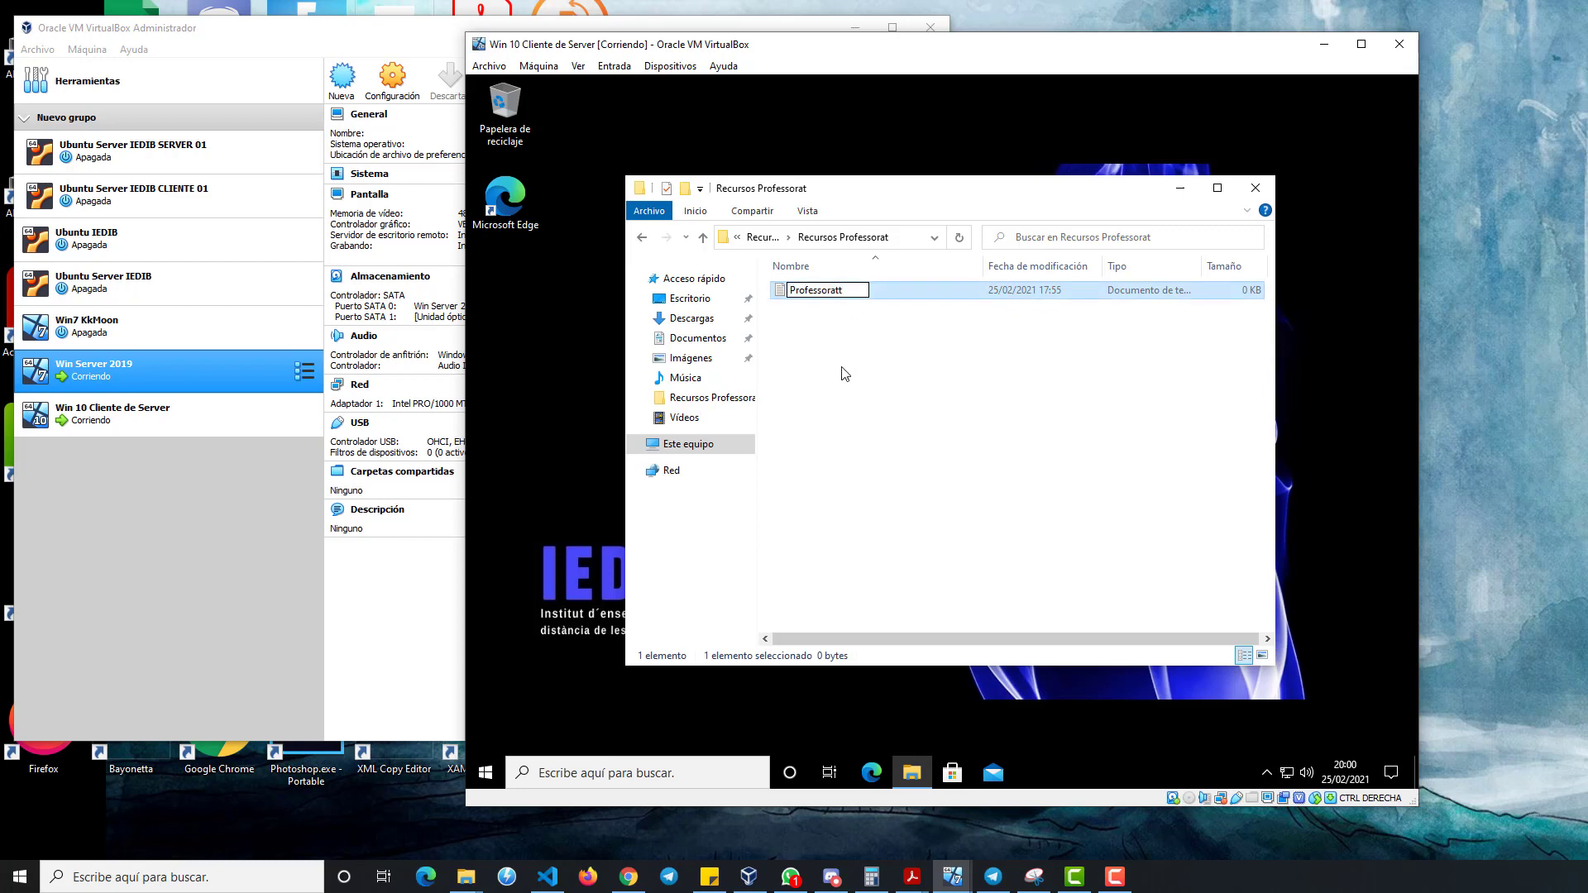
pyautogui.click(845, 374)
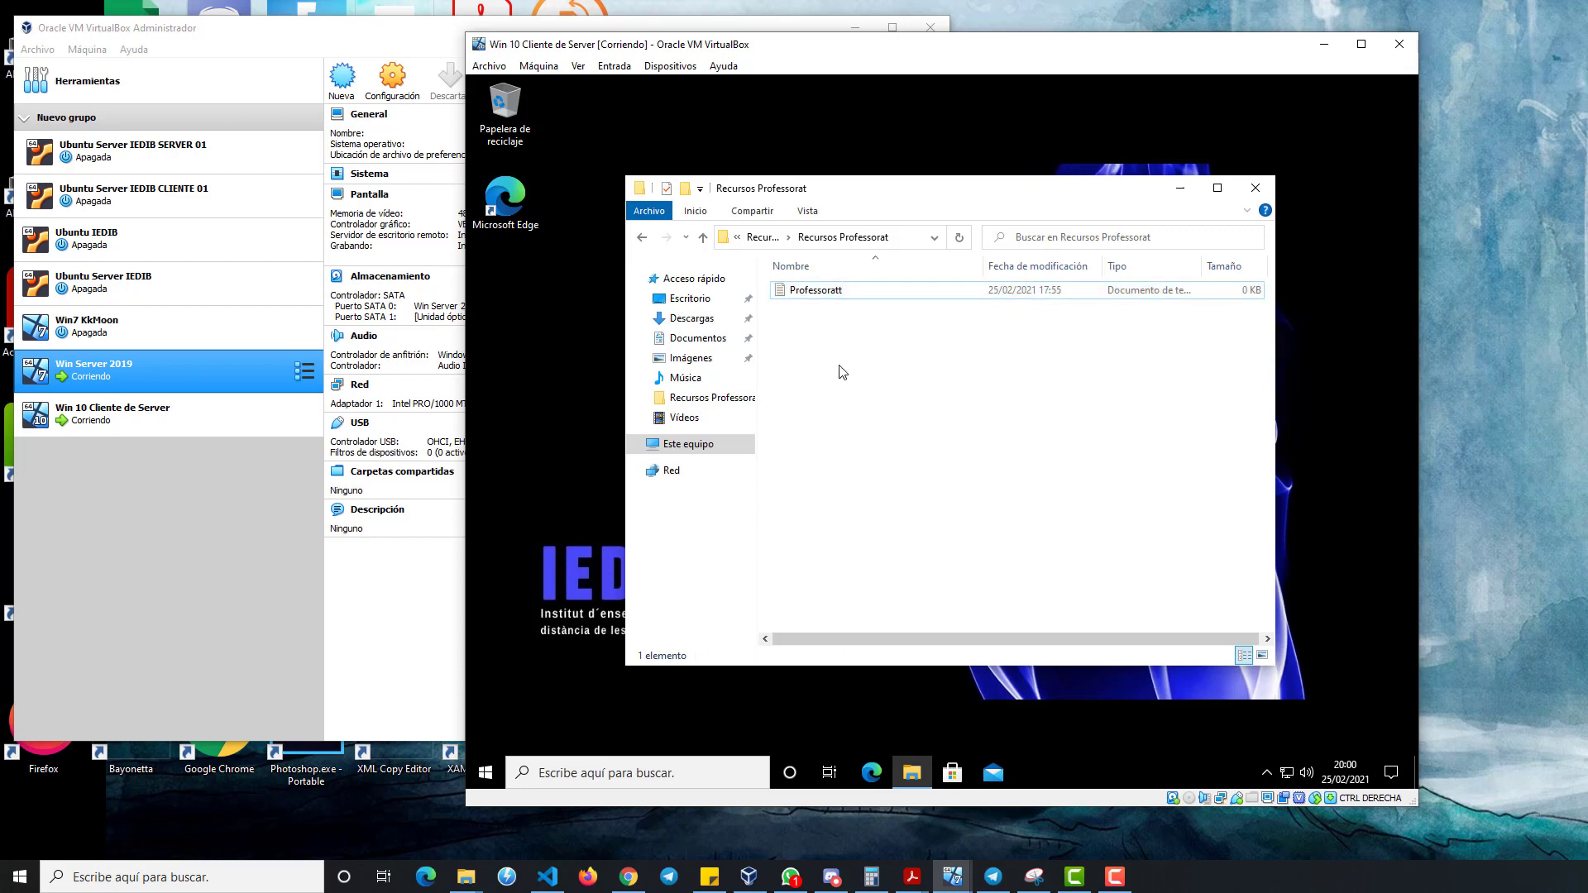
# Create a new folder named OK in the share, then open Professoratt in Notepad.
pyautogui.rightClick(839, 365)
pyautogui.click(835, 296)
pyautogui.rightClick(818, 348)
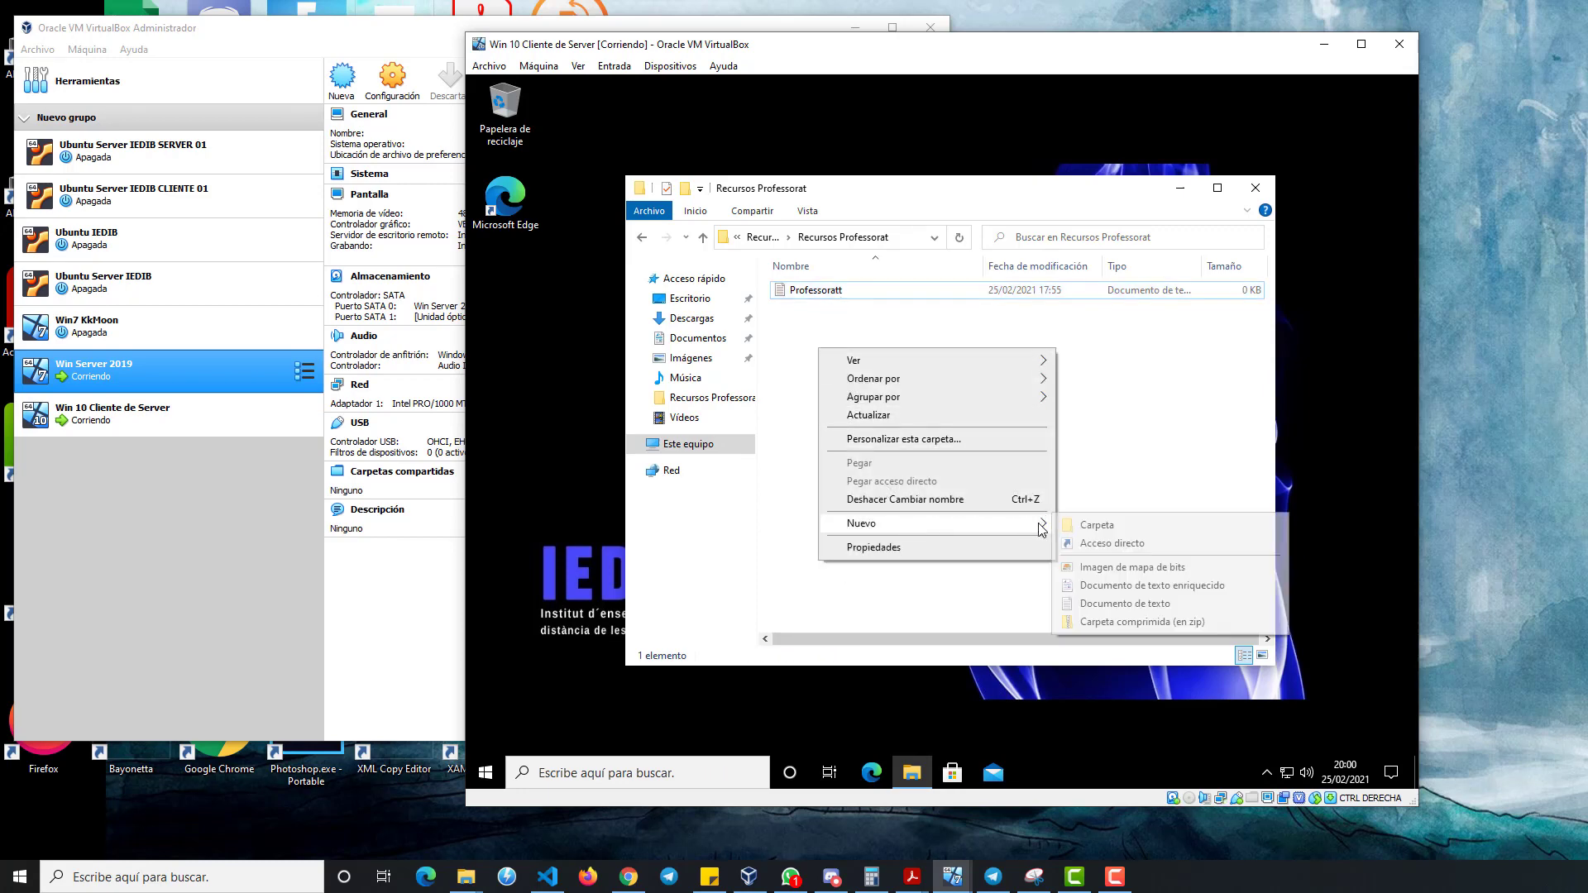
pyautogui.click(1081, 526)
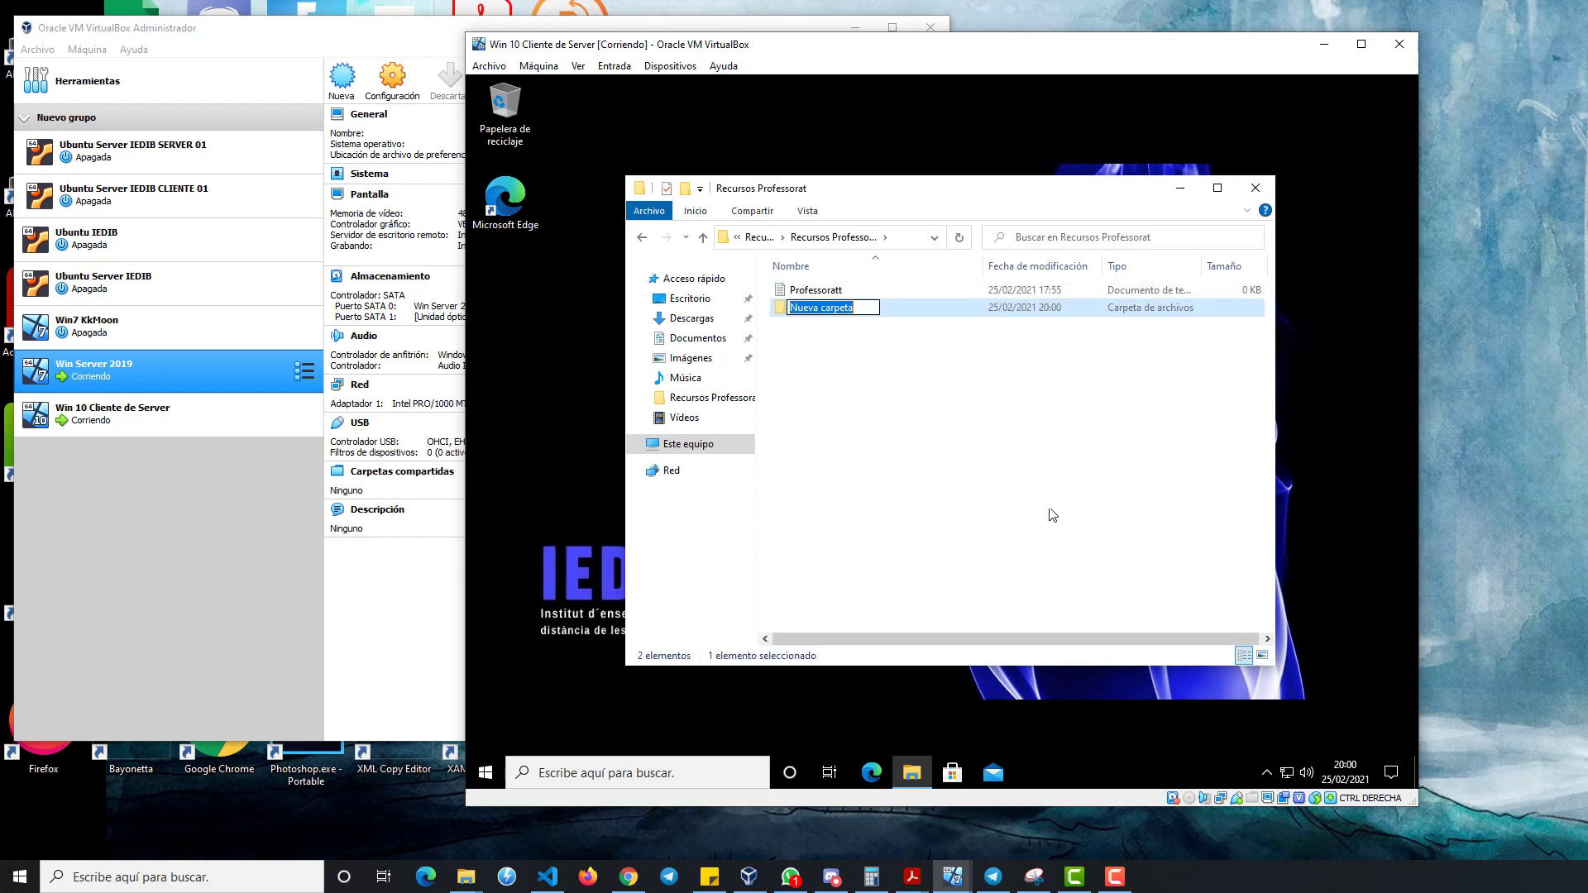
pyautogui.write('OK')
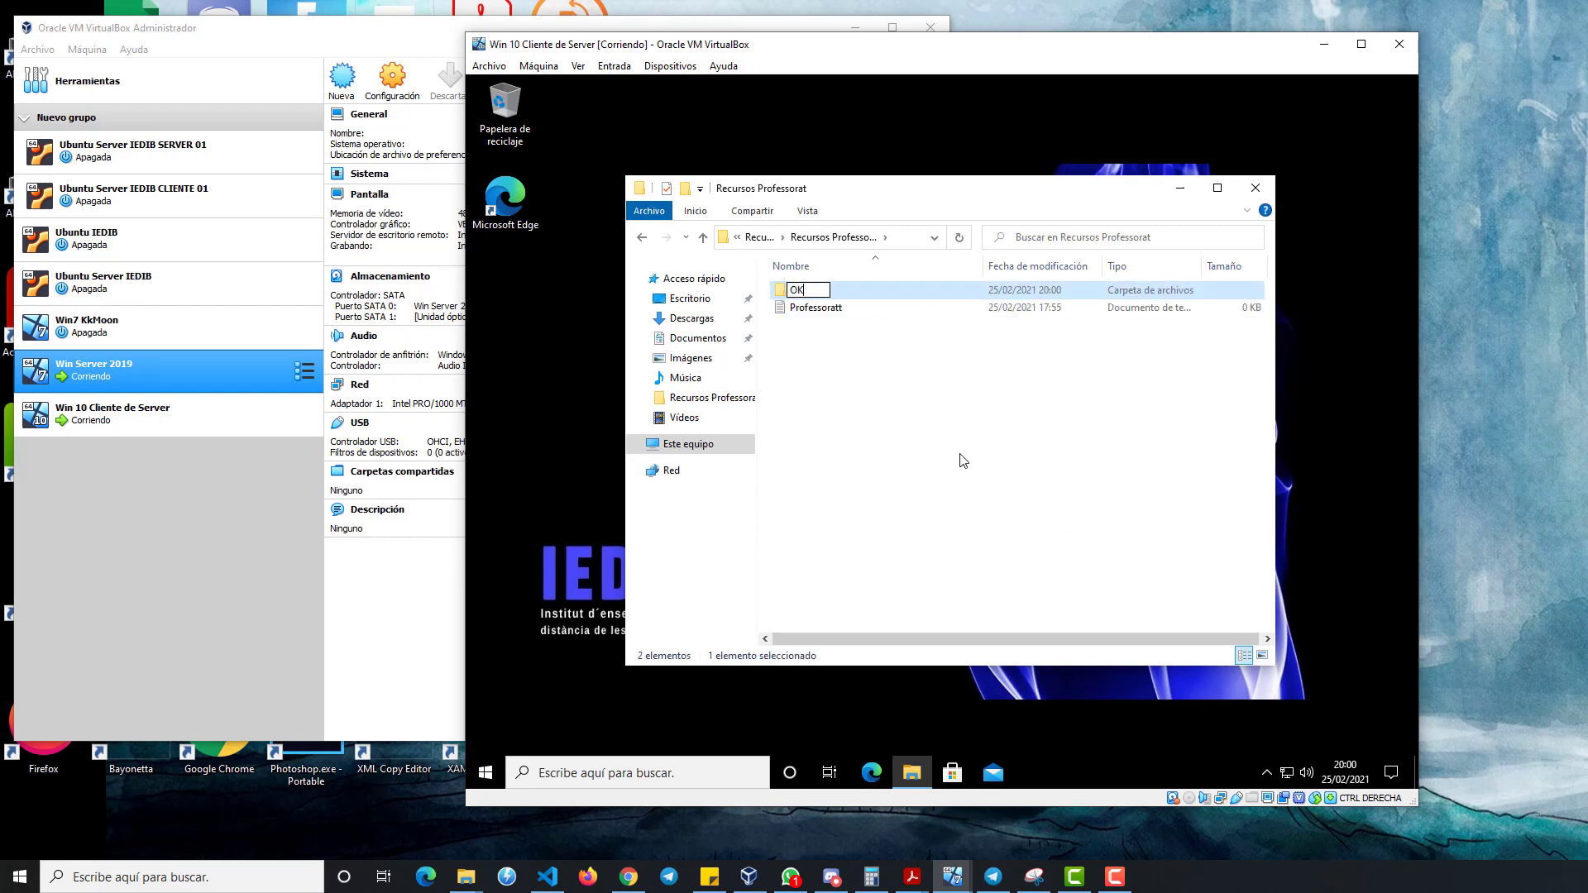
pyautogui.click(1005, 438)
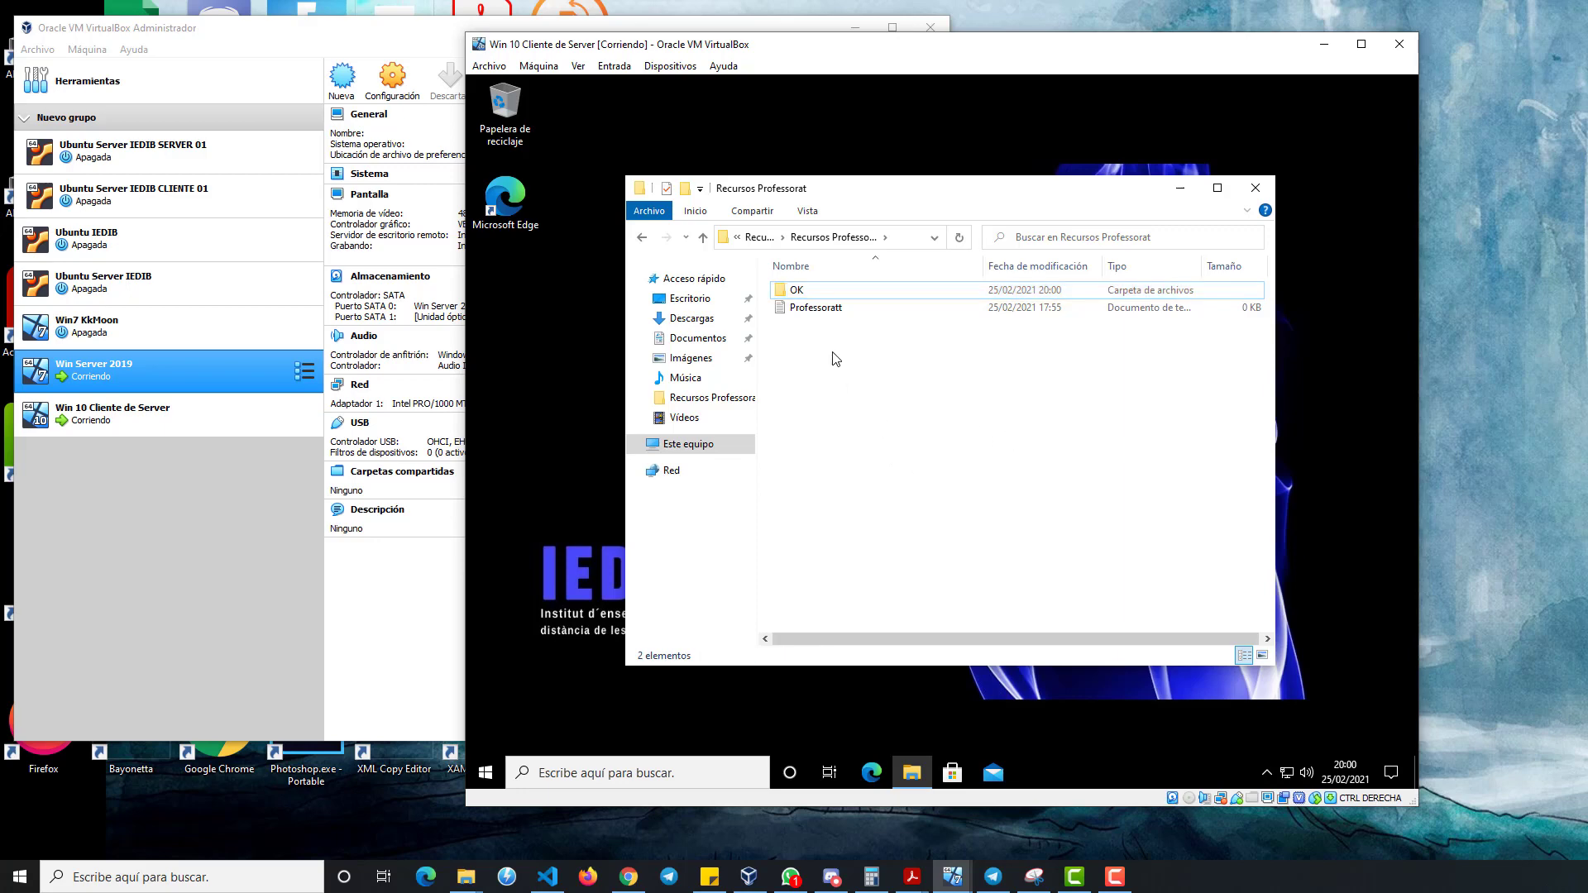
pyautogui.doubleClick(817, 308)
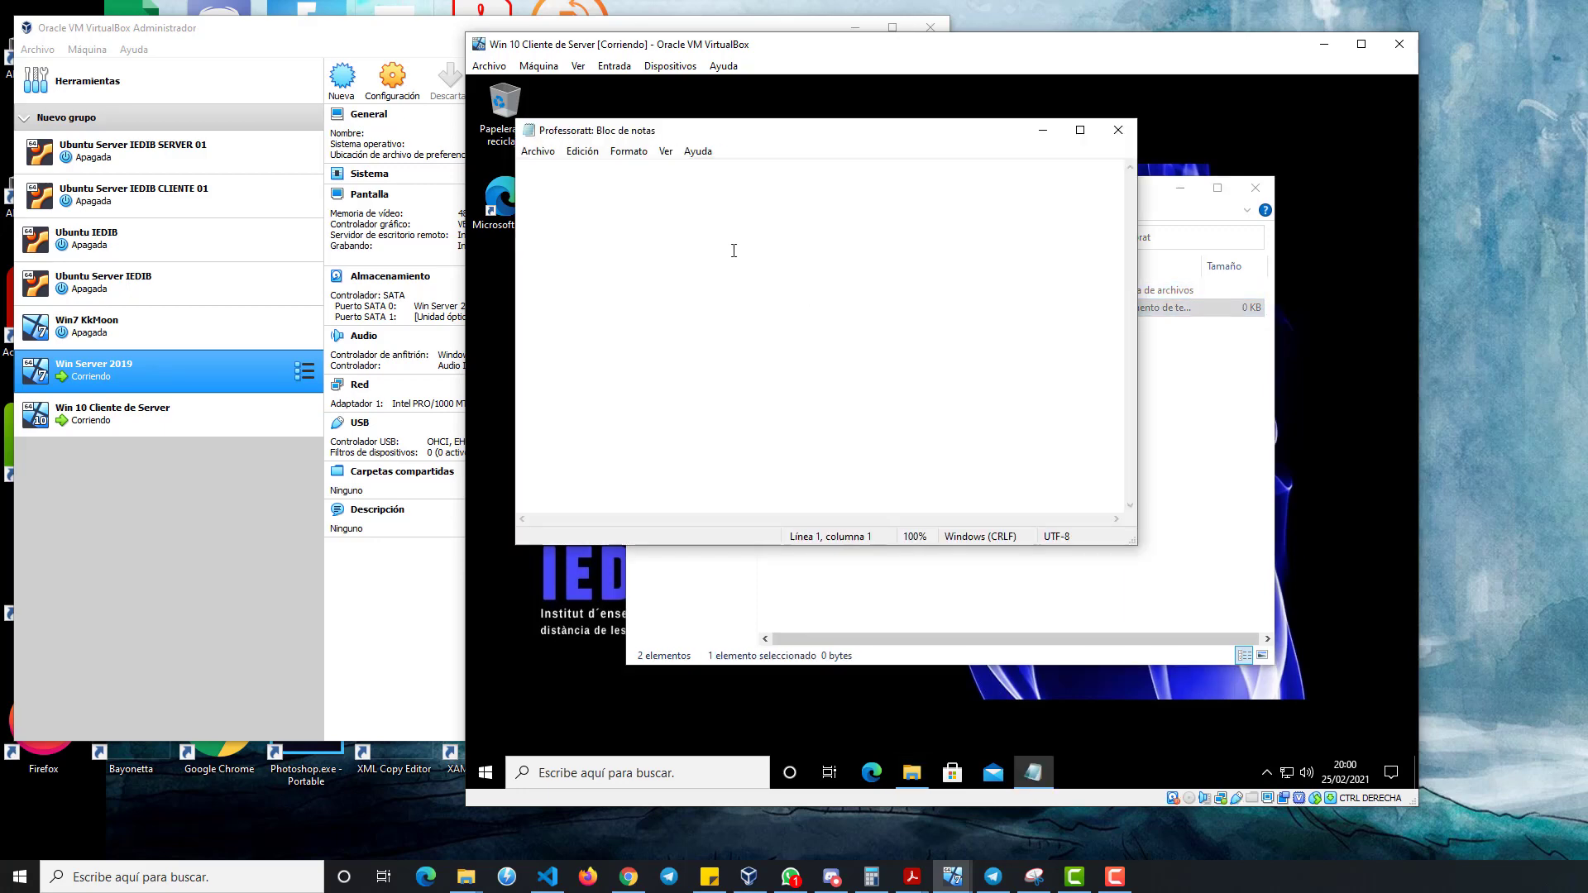
# Type Hola into Professoratt, save it, then reopen and close it to verify.
pyautogui.write('Hola')
pyautogui.click(538, 151)
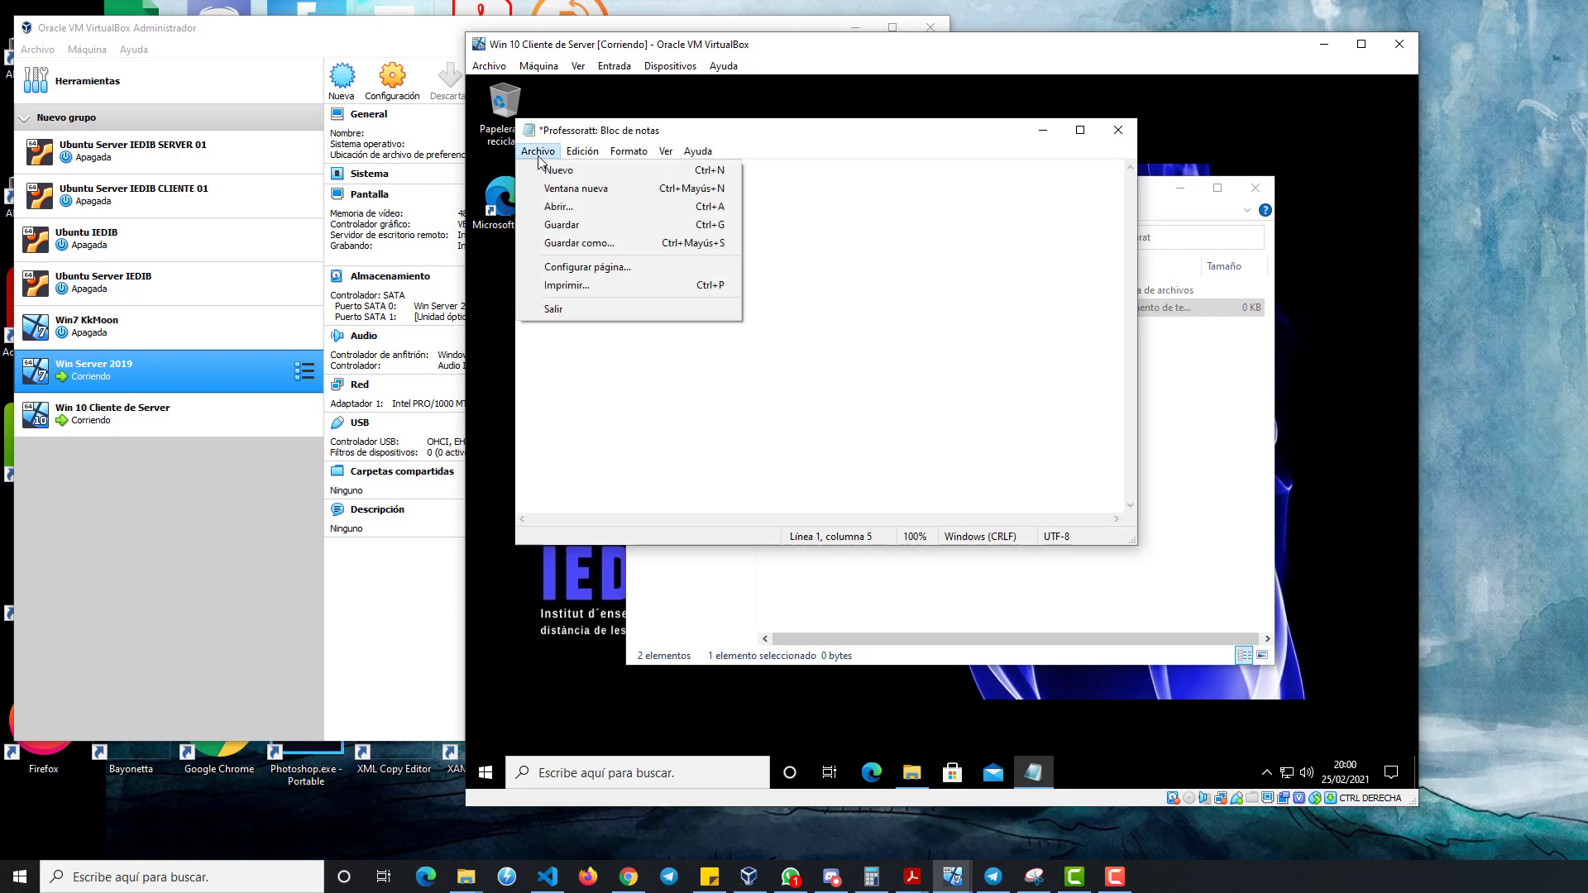
pyautogui.click(569, 225)
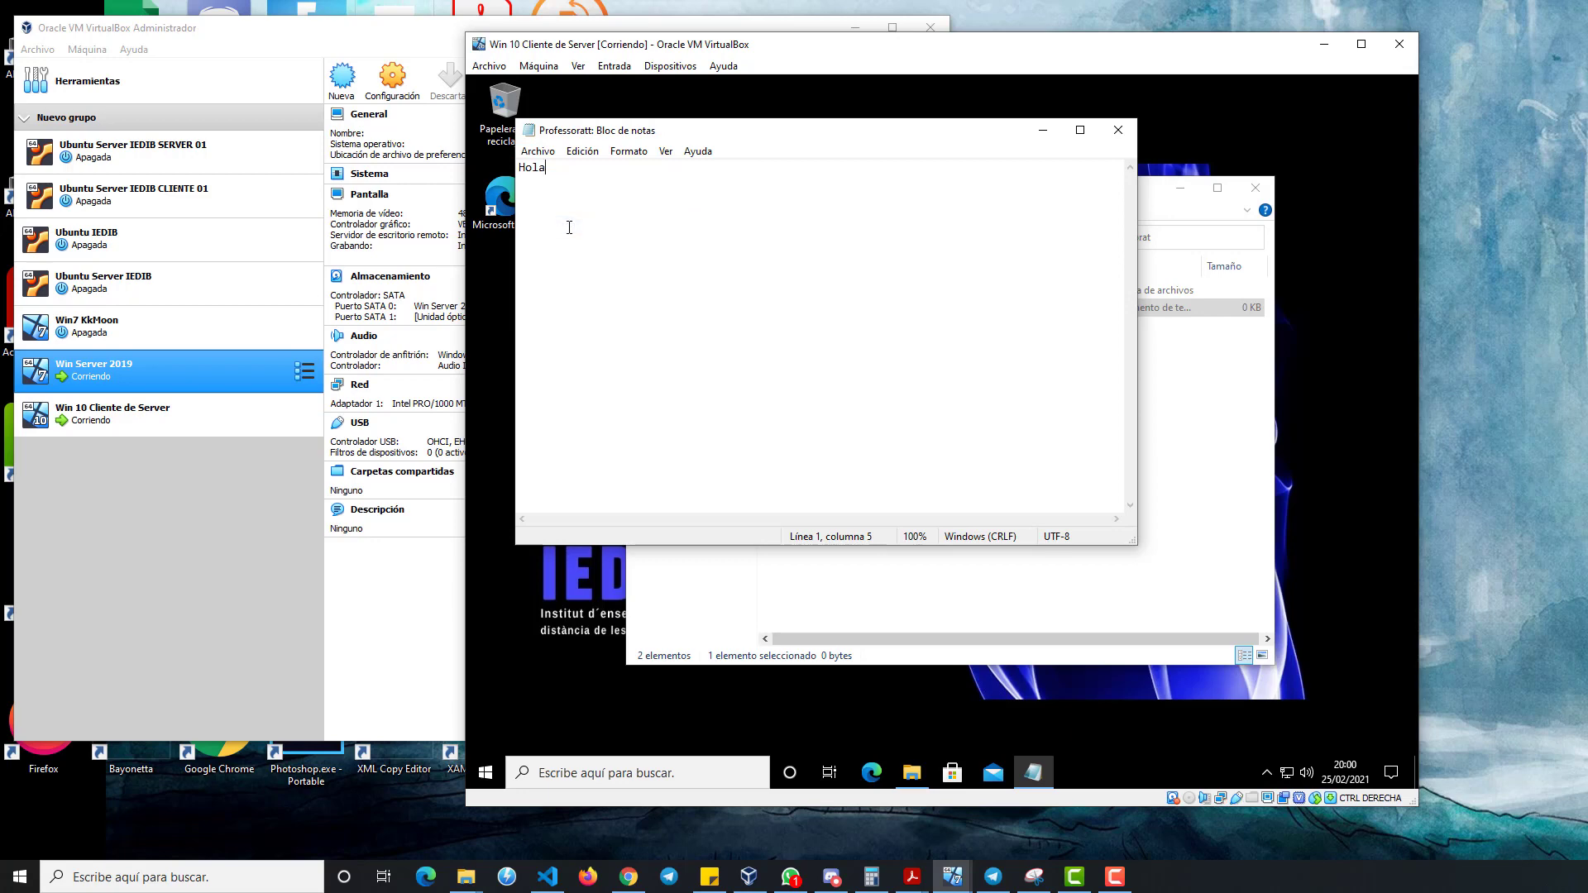
pyautogui.click(1119, 130)
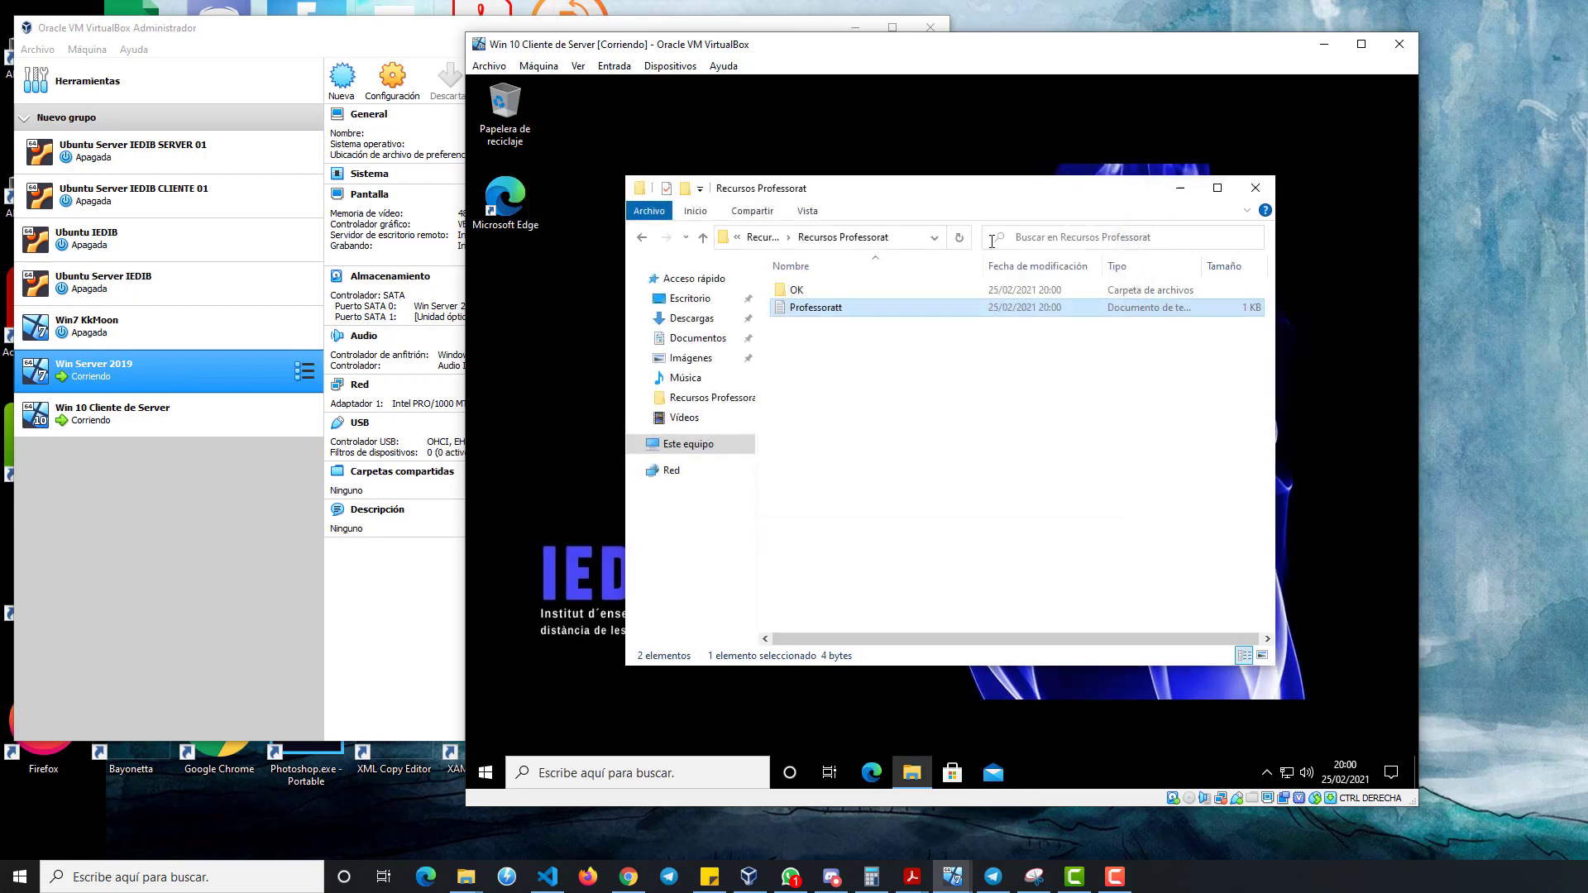
pyautogui.doubleClick(845, 308)
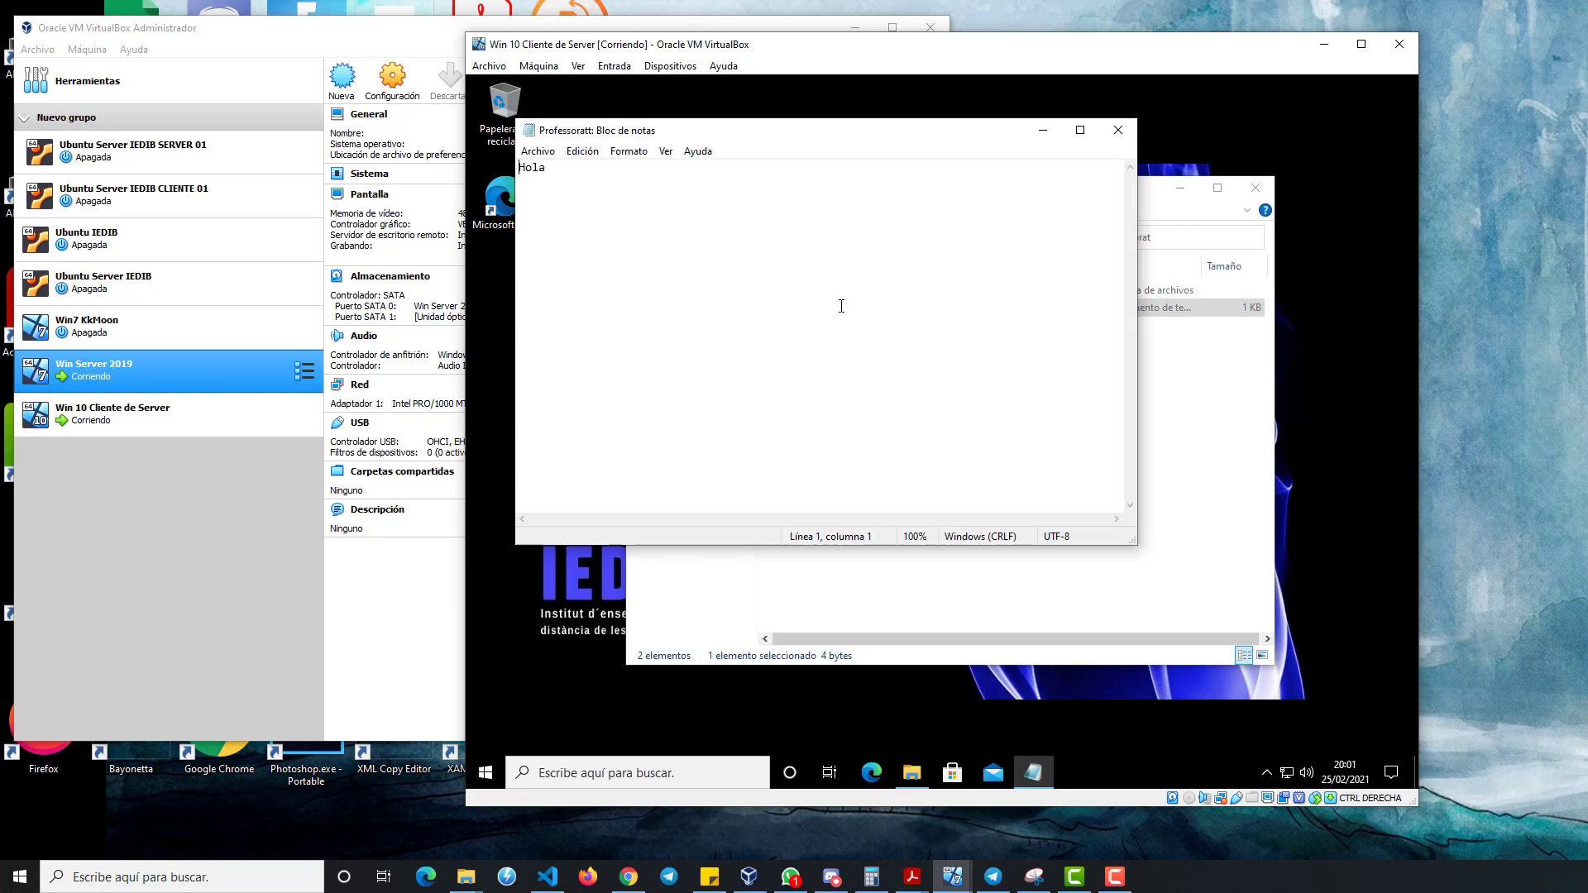
pyautogui.click(1118, 129)
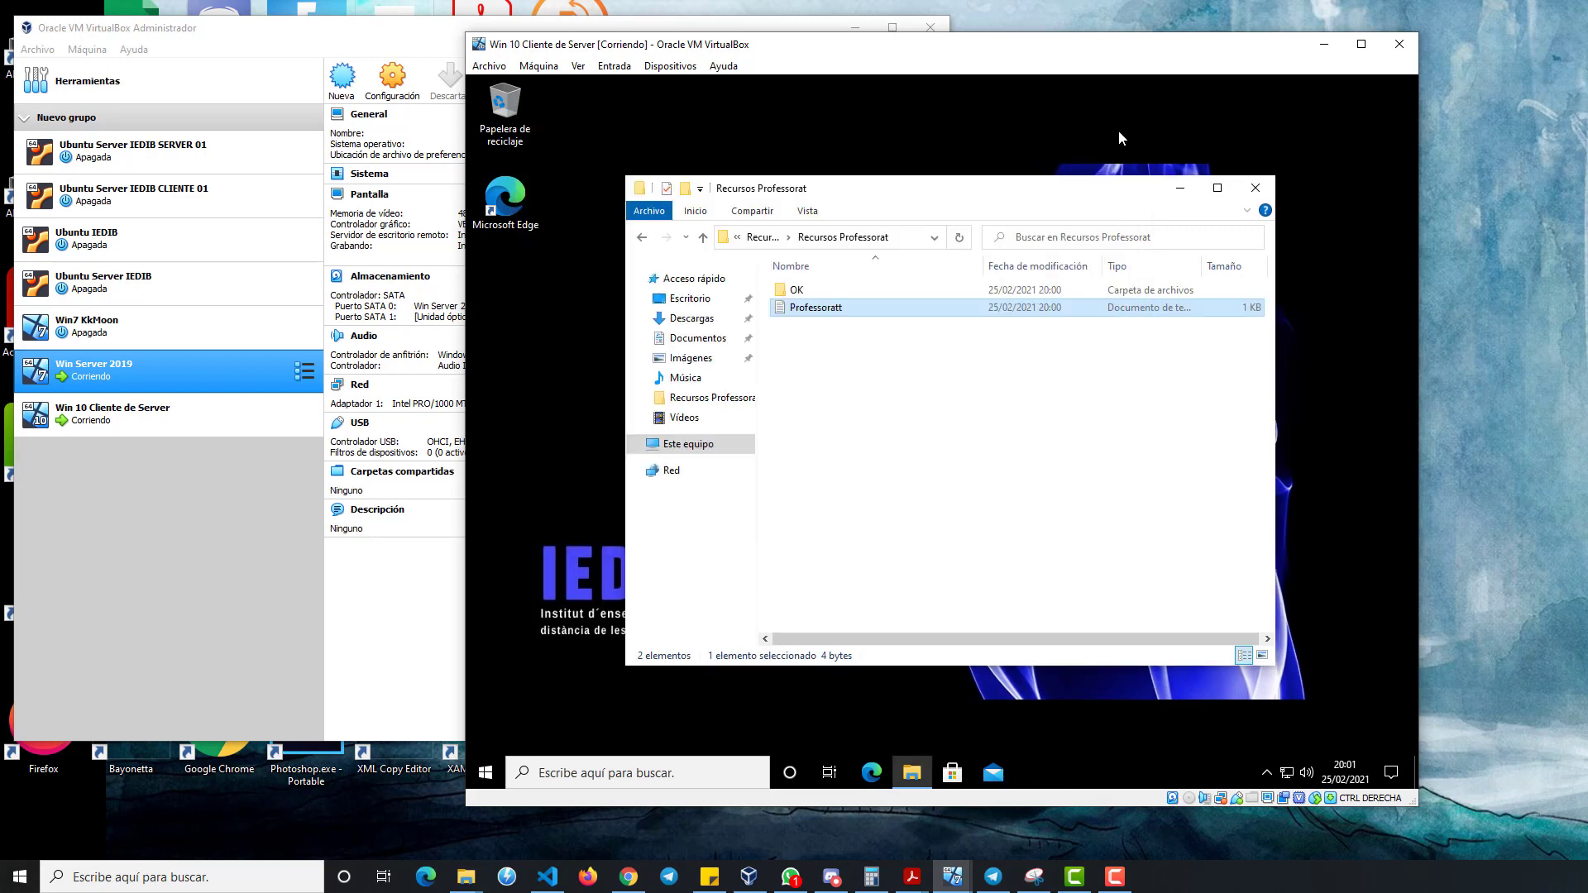
# Sign the professor out via Start > account > Cerrar sesión and choose another user.
pyautogui.click(485, 776)
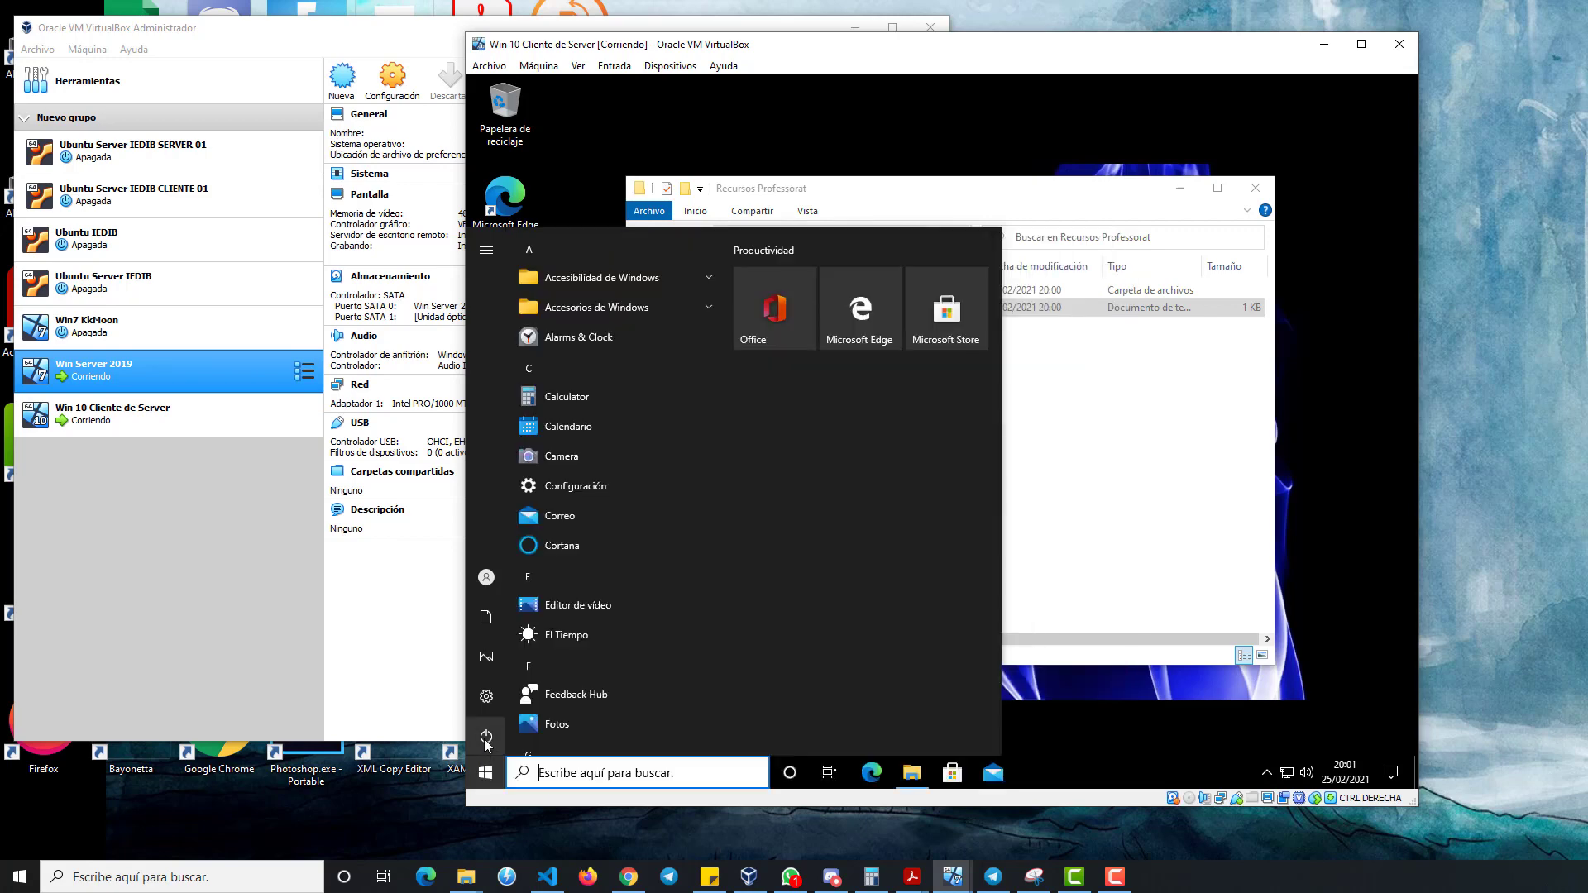
pyautogui.moveTo(488, 740)
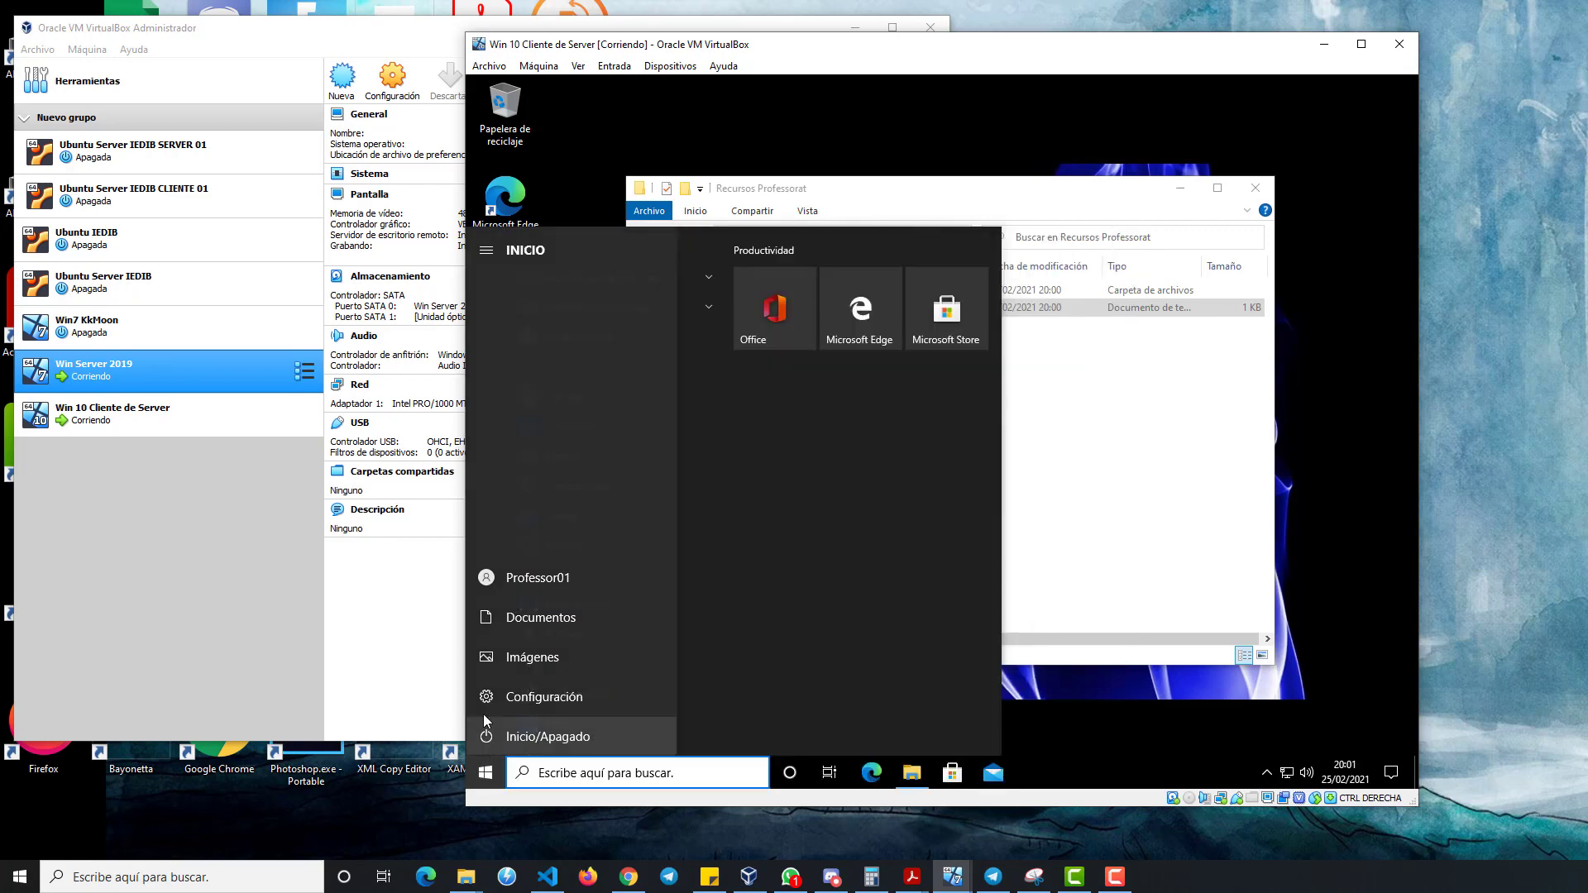
pyautogui.click(518, 583)
pyautogui.click(543, 503)
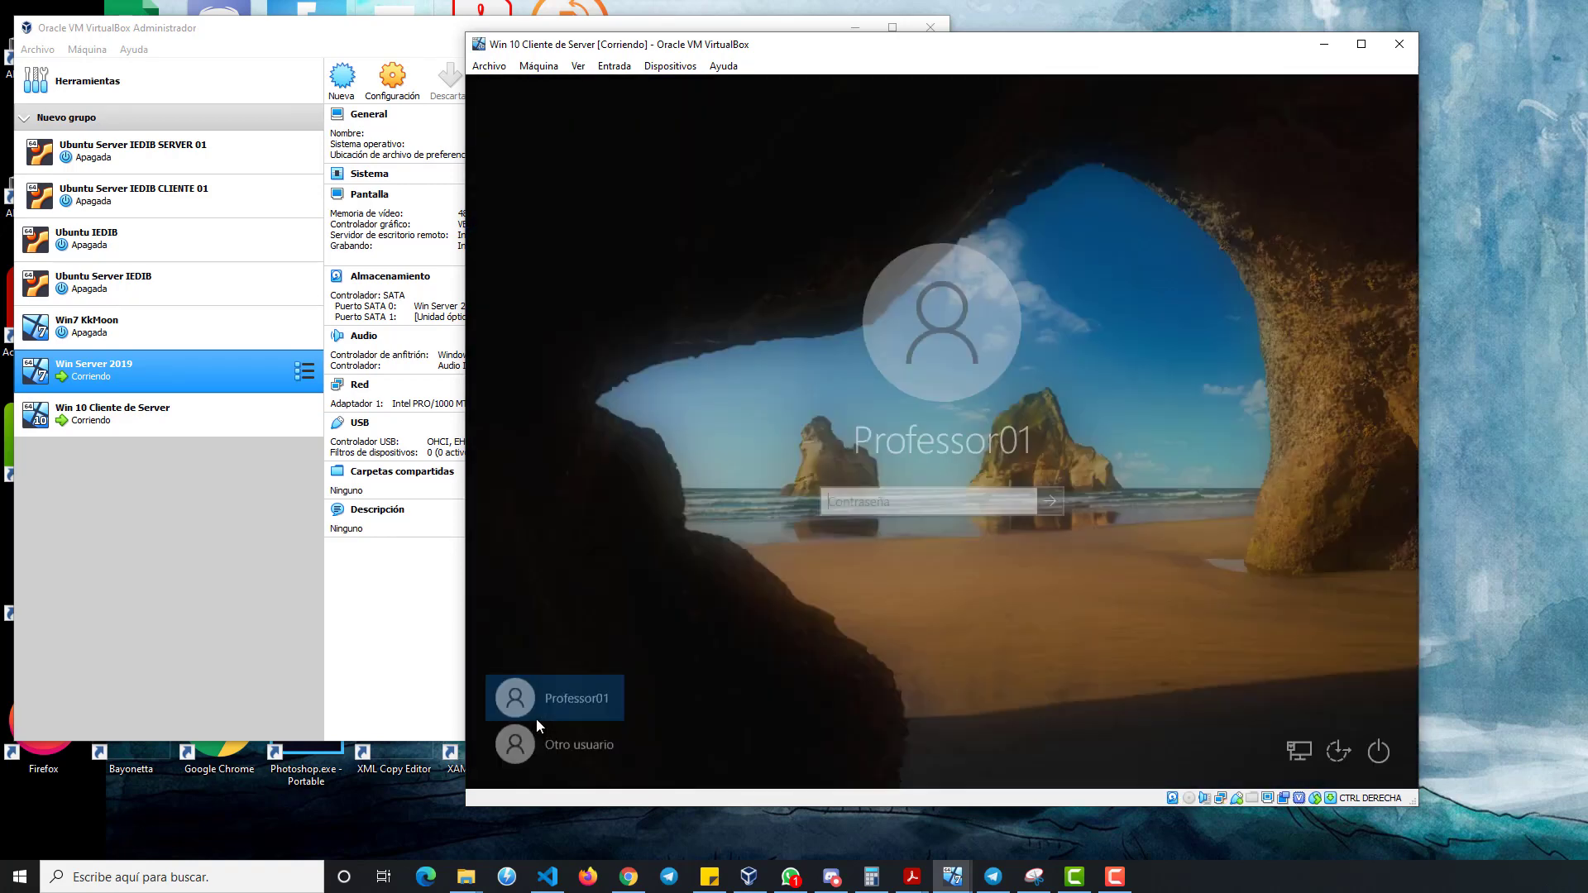
pyautogui.click(554, 743)
# Sign in with the ISOIEDIB secretaria domain account.
pyautogui.write('ISOIEDIB\\secretaria01')
pyautogui.press('Tab')
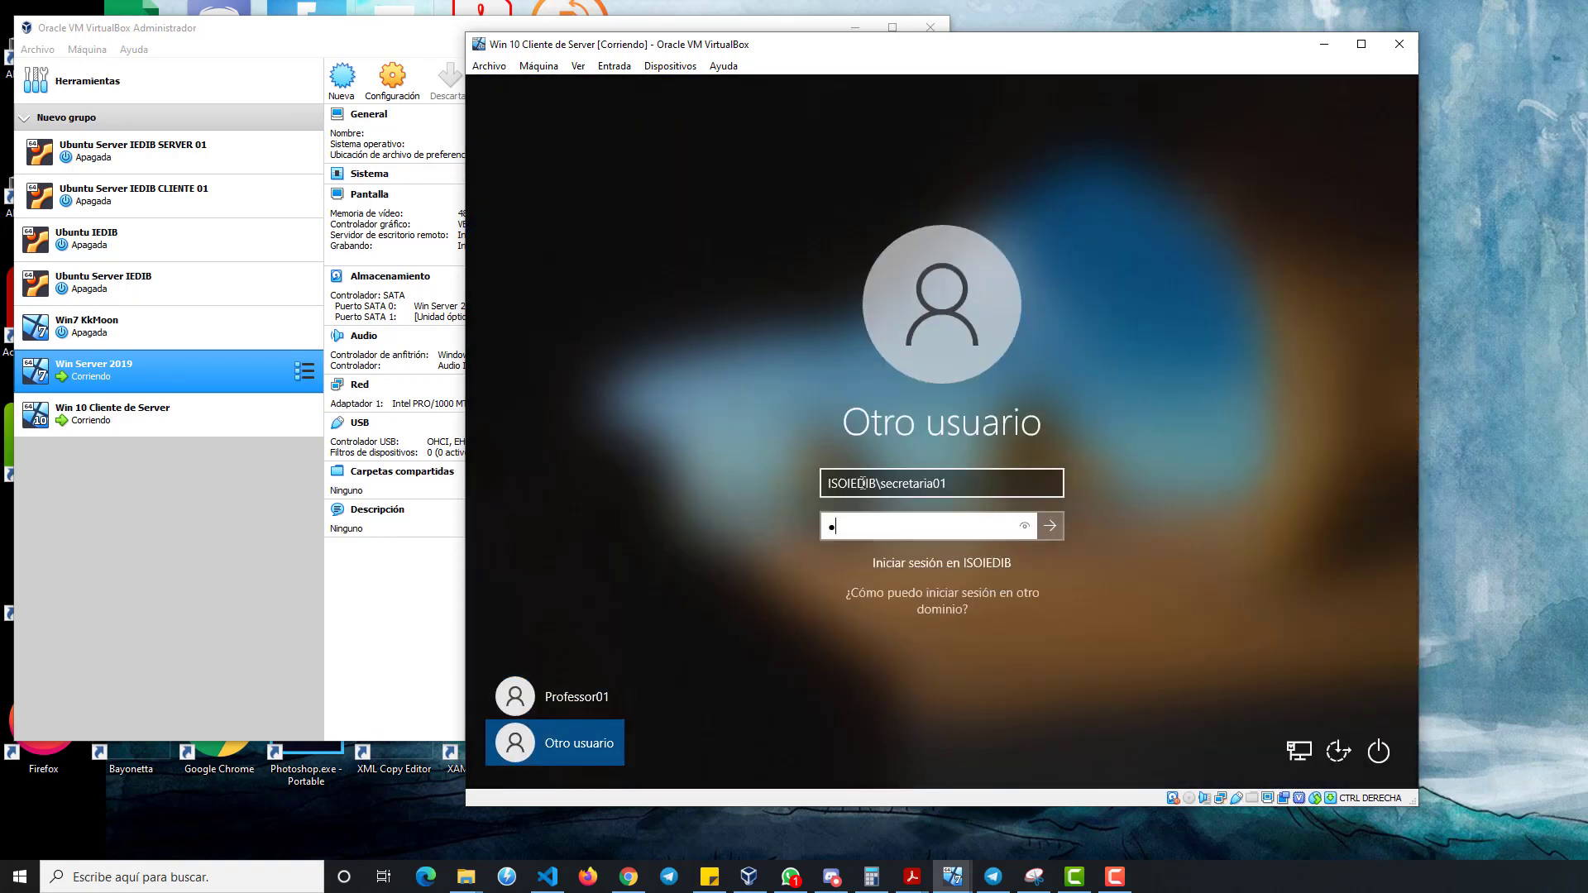
pyautogui.press('Return')
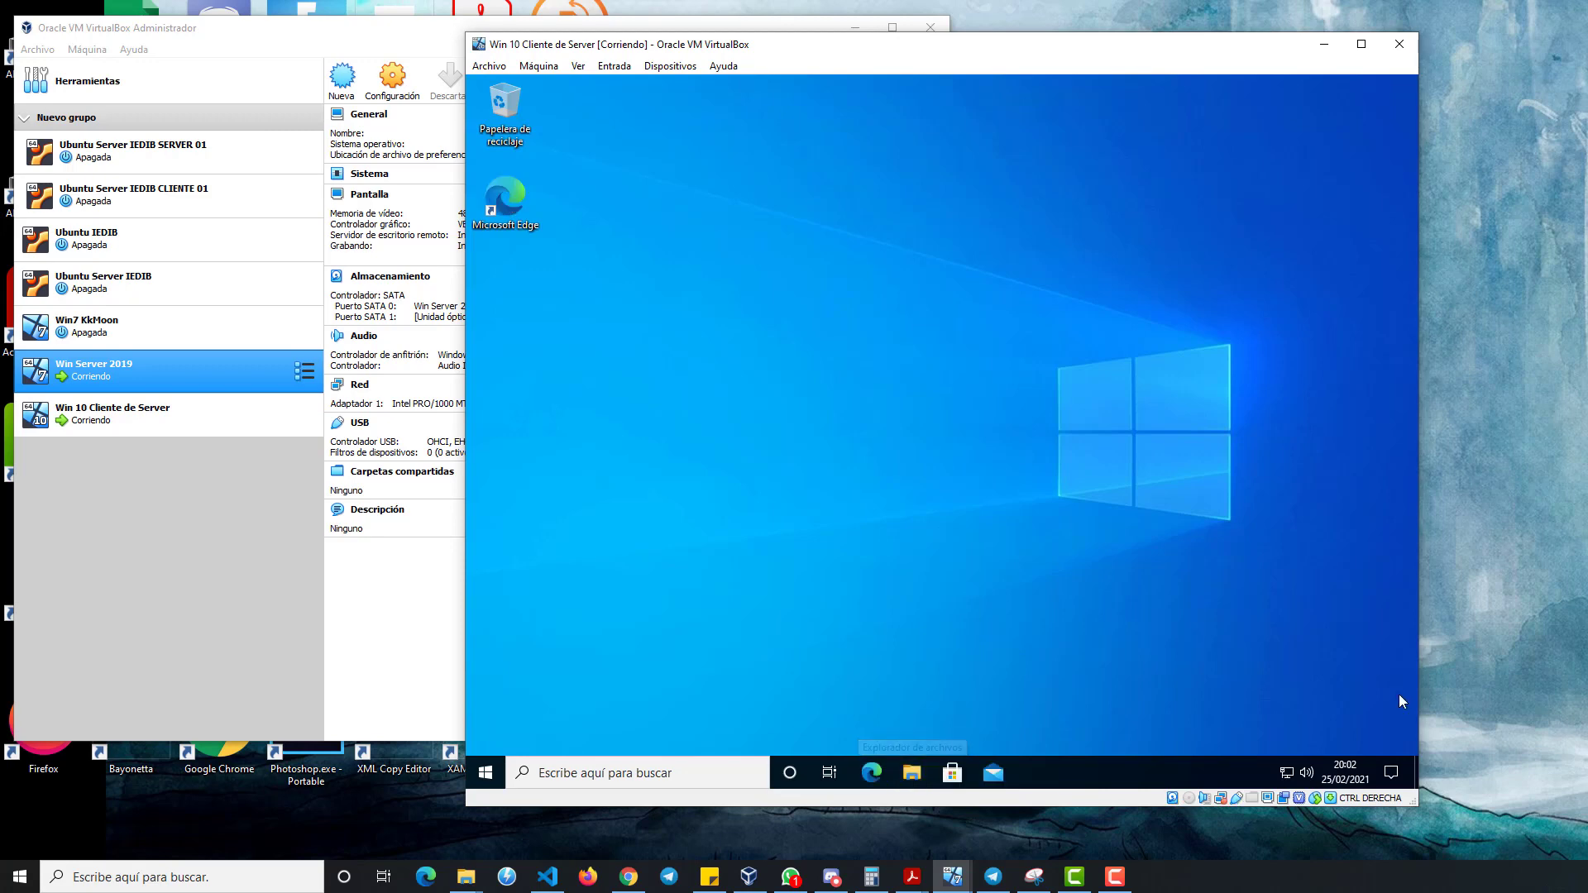
# In File Explorer, open Este equipo > Arxiu Secretaria (S:) > Arxiu Secretaria folder.
pyautogui.click(910, 762)
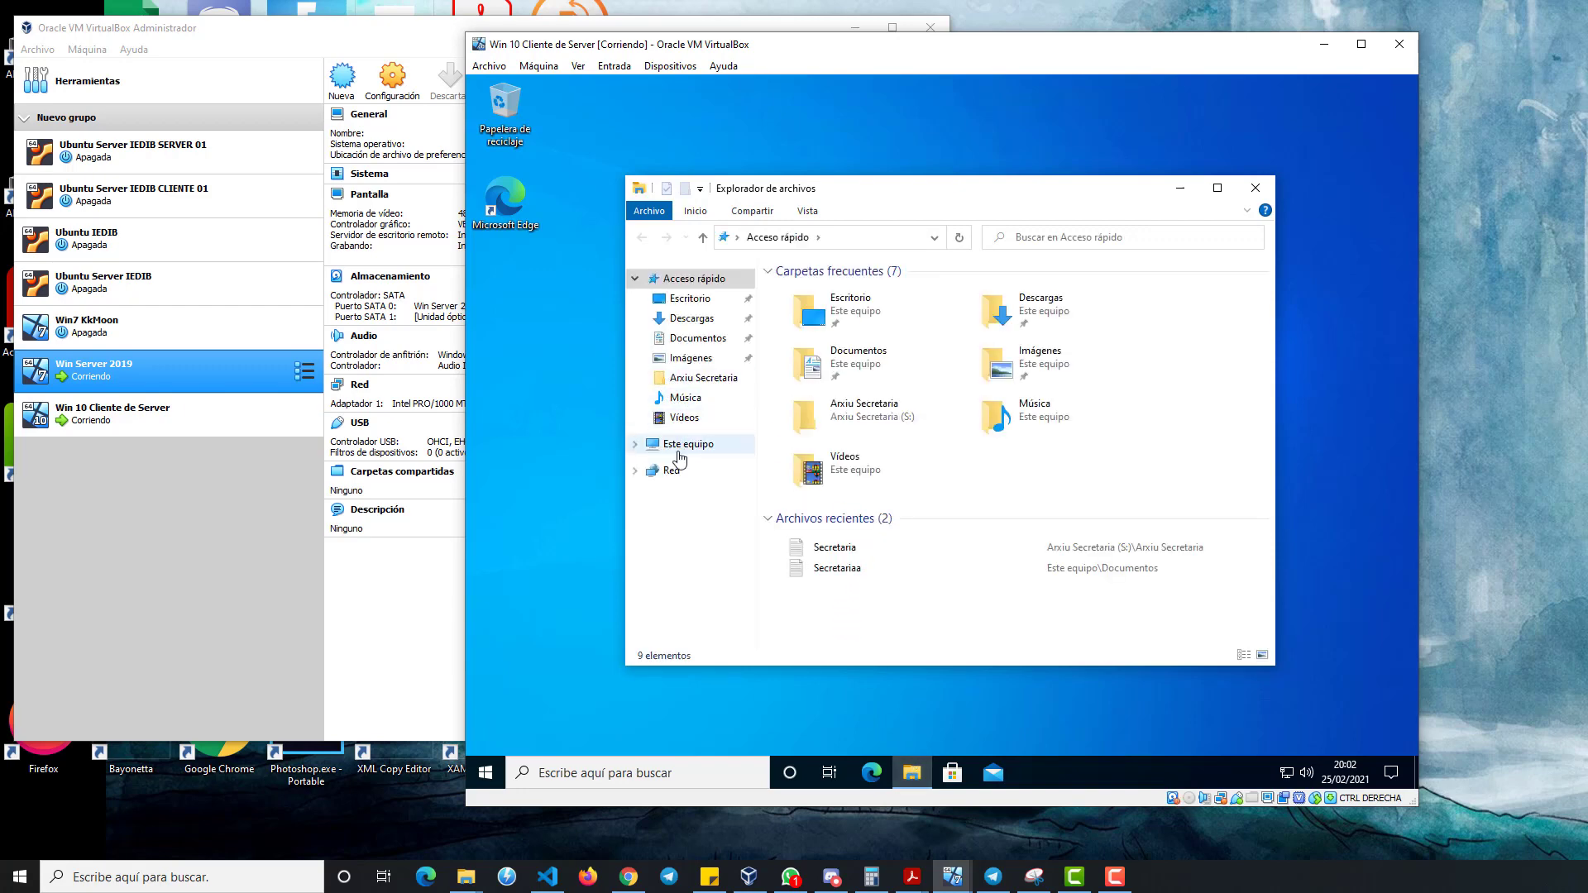
pyautogui.click(683, 452)
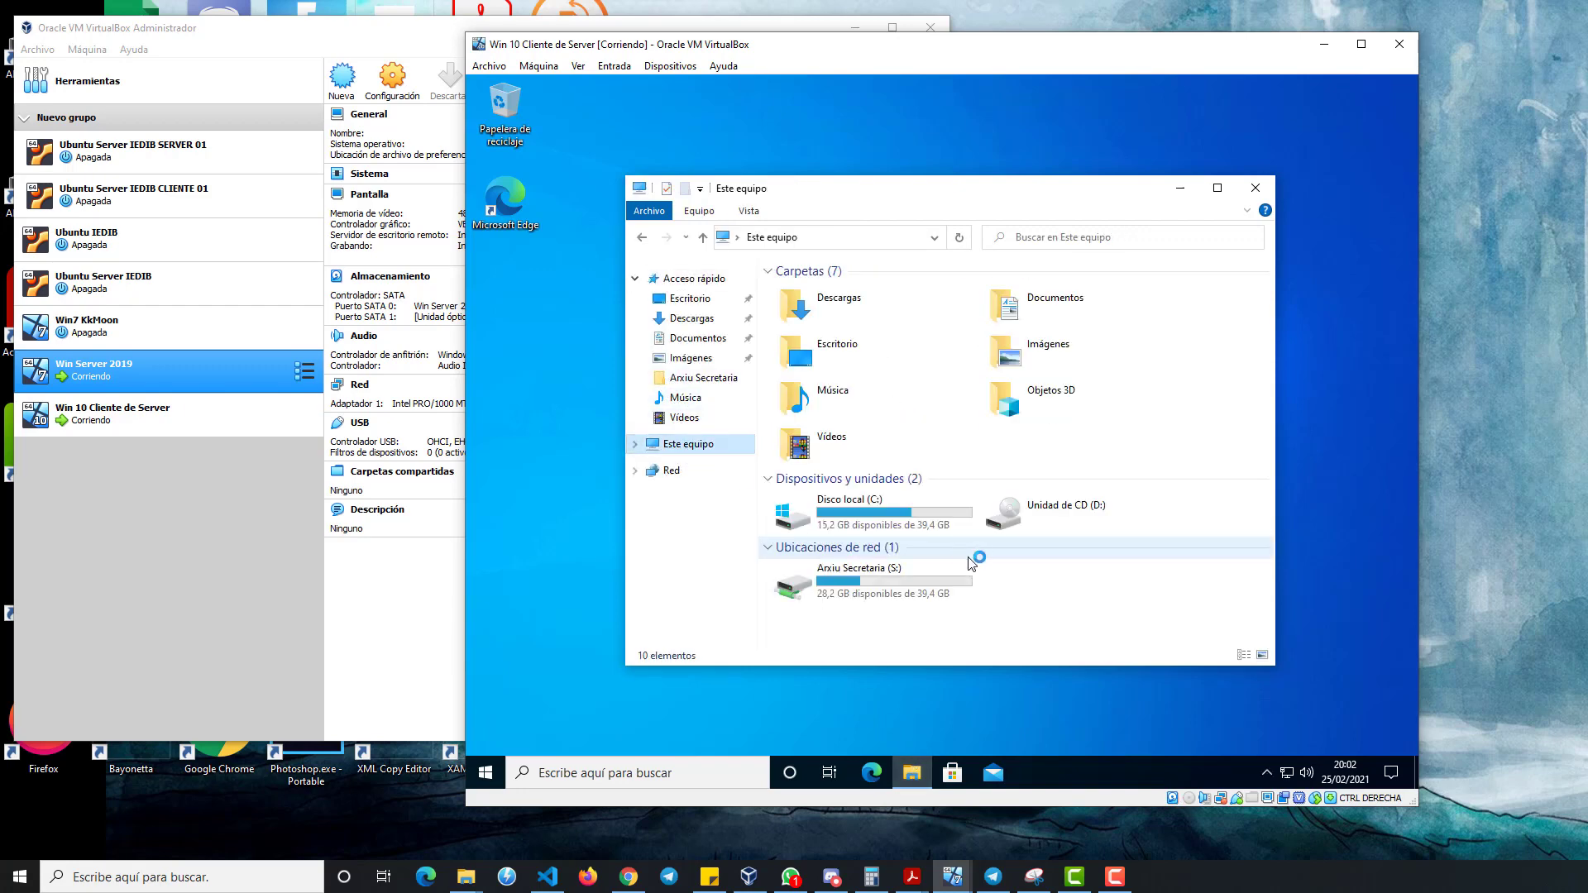
pyautogui.click(866, 578)
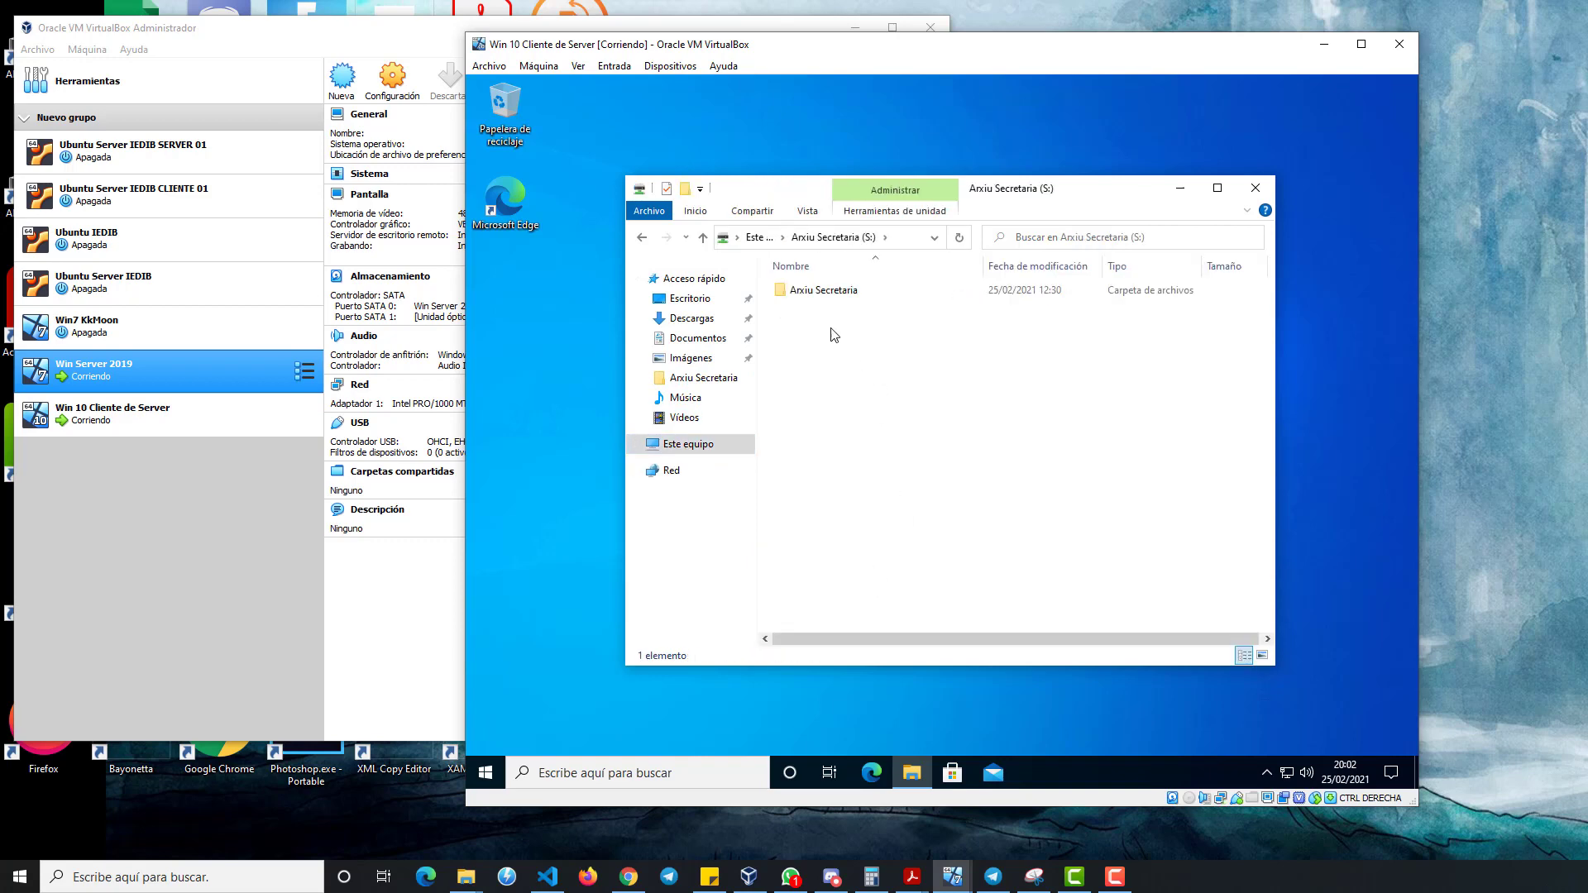
pyautogui.doubleClick(827, 291)
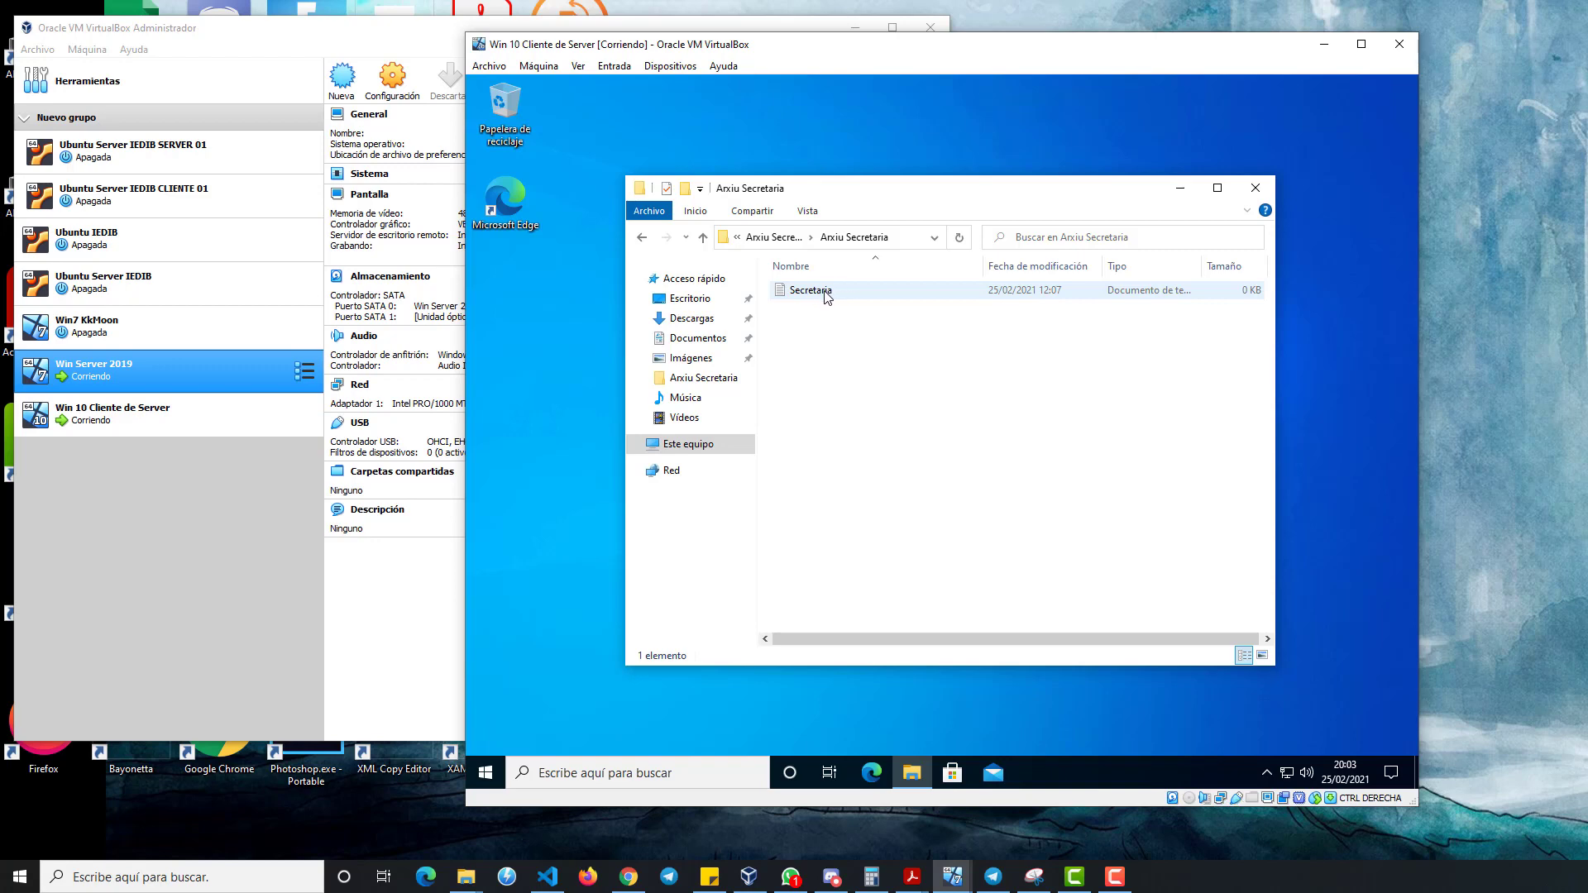
# Try renaming Secretaria to Secretariaa; after access is denied, retry and cancel, keeping the name.
pyautogui.click(825, 291)
pyautogui.click(826, 291)
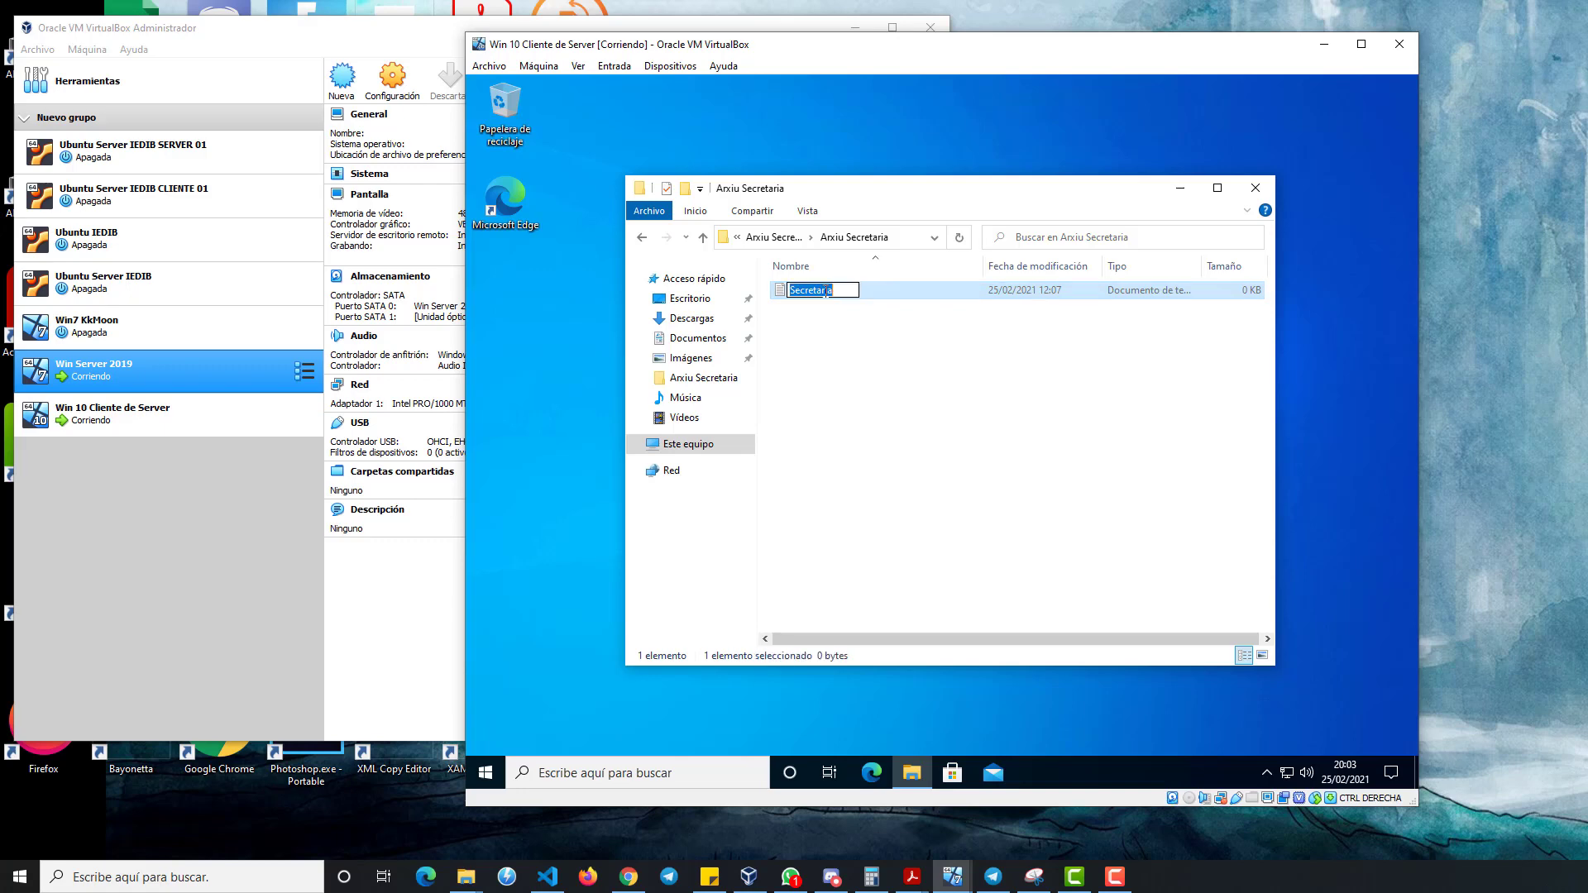
pyautogui.click(829, 291)
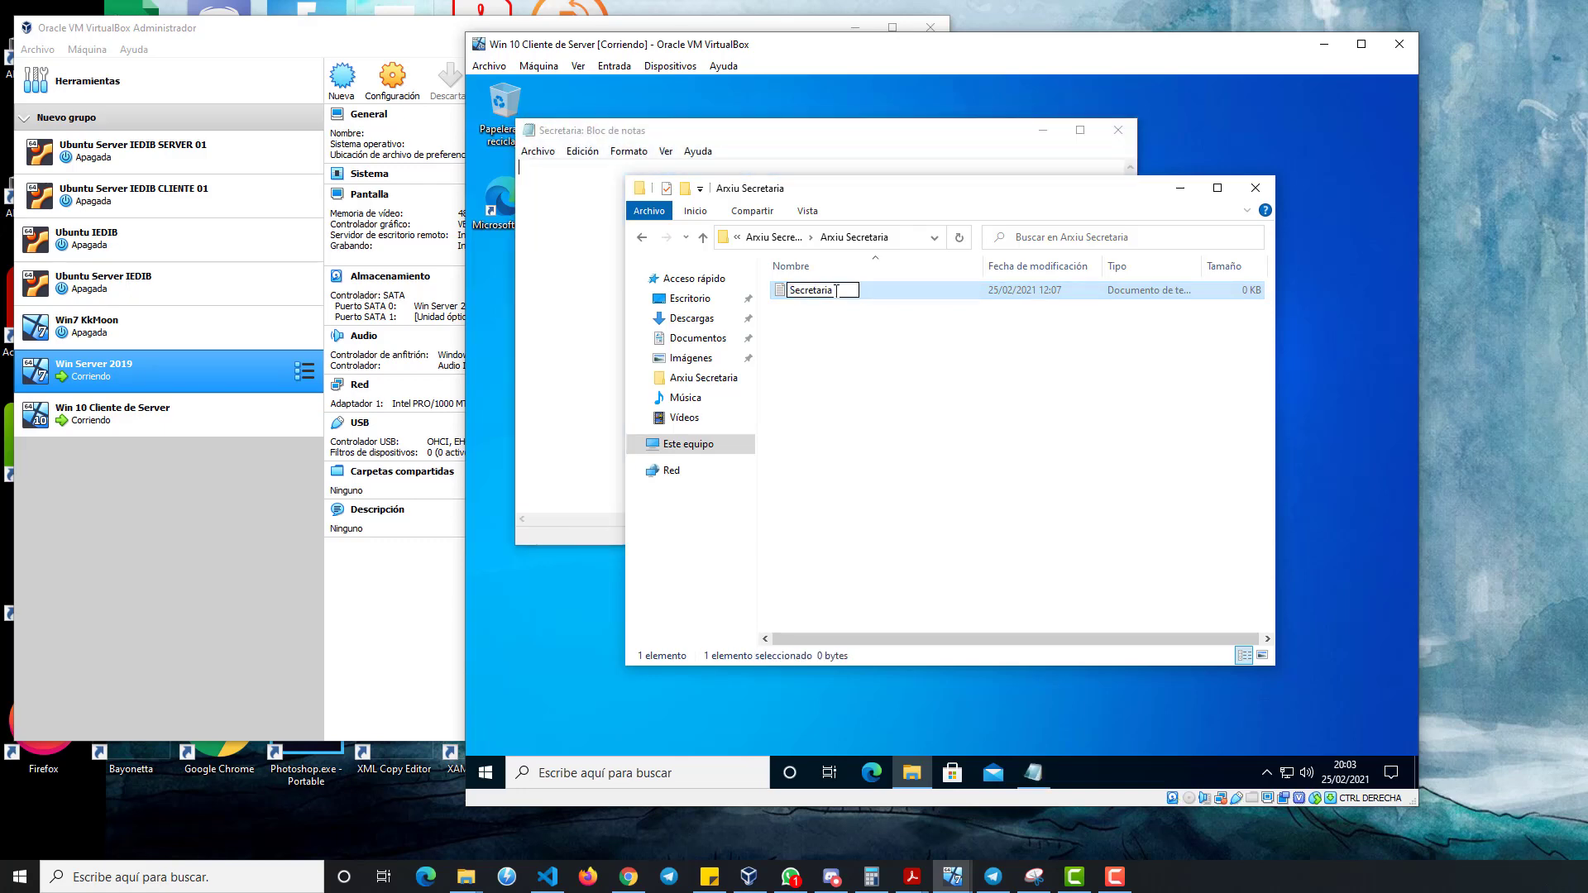
pyautogui.write('a')
pyautogui.press('Return')
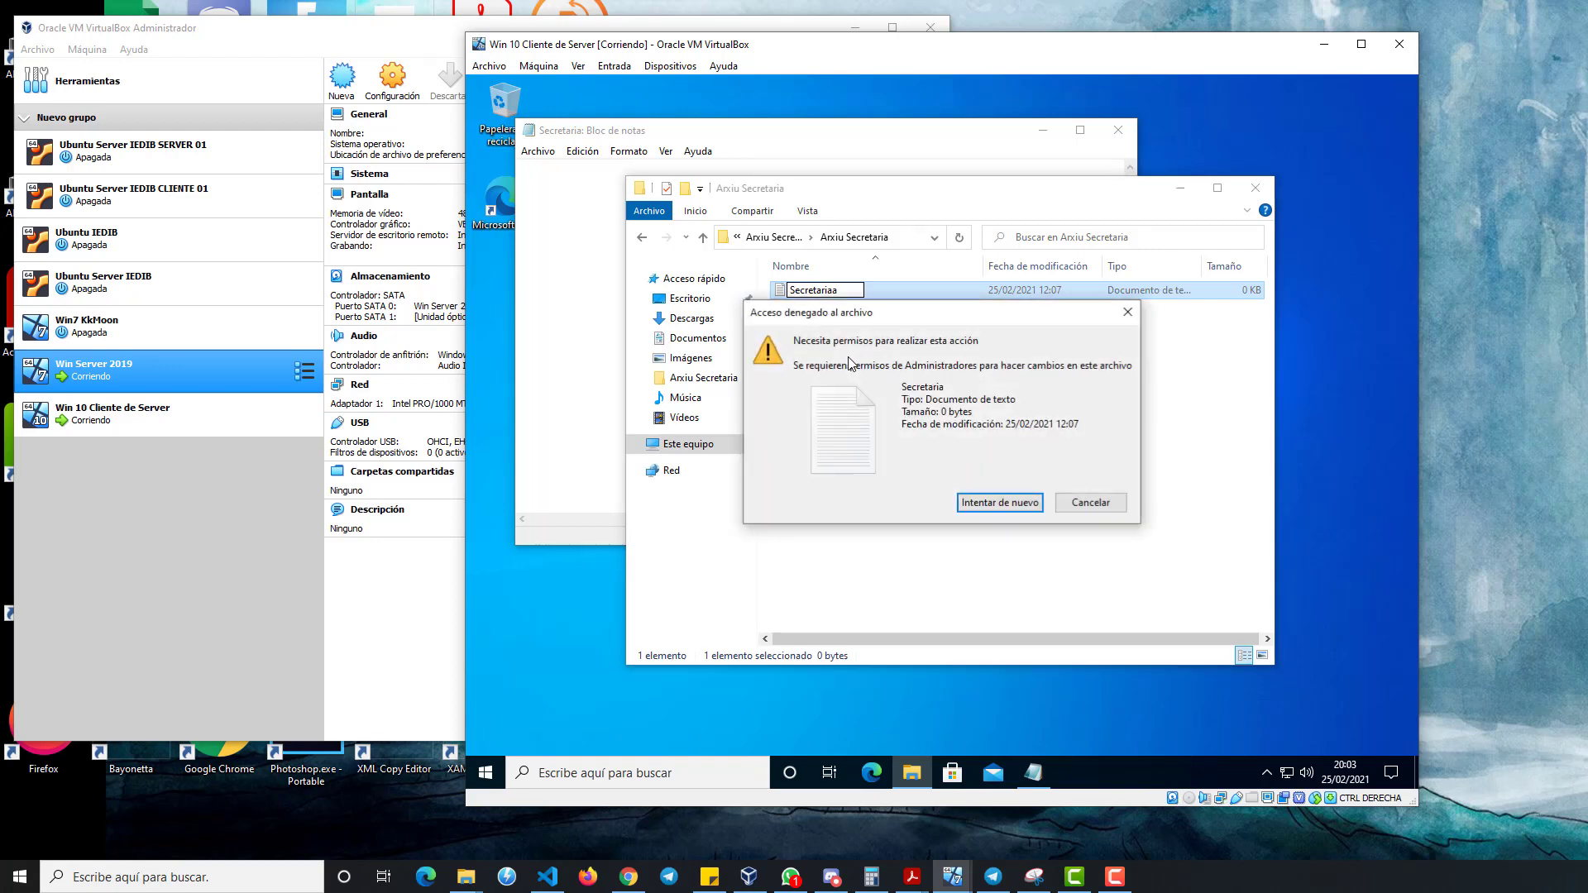
pyautogui.click(1025, 507)
pyautogui.click(1091, 502)
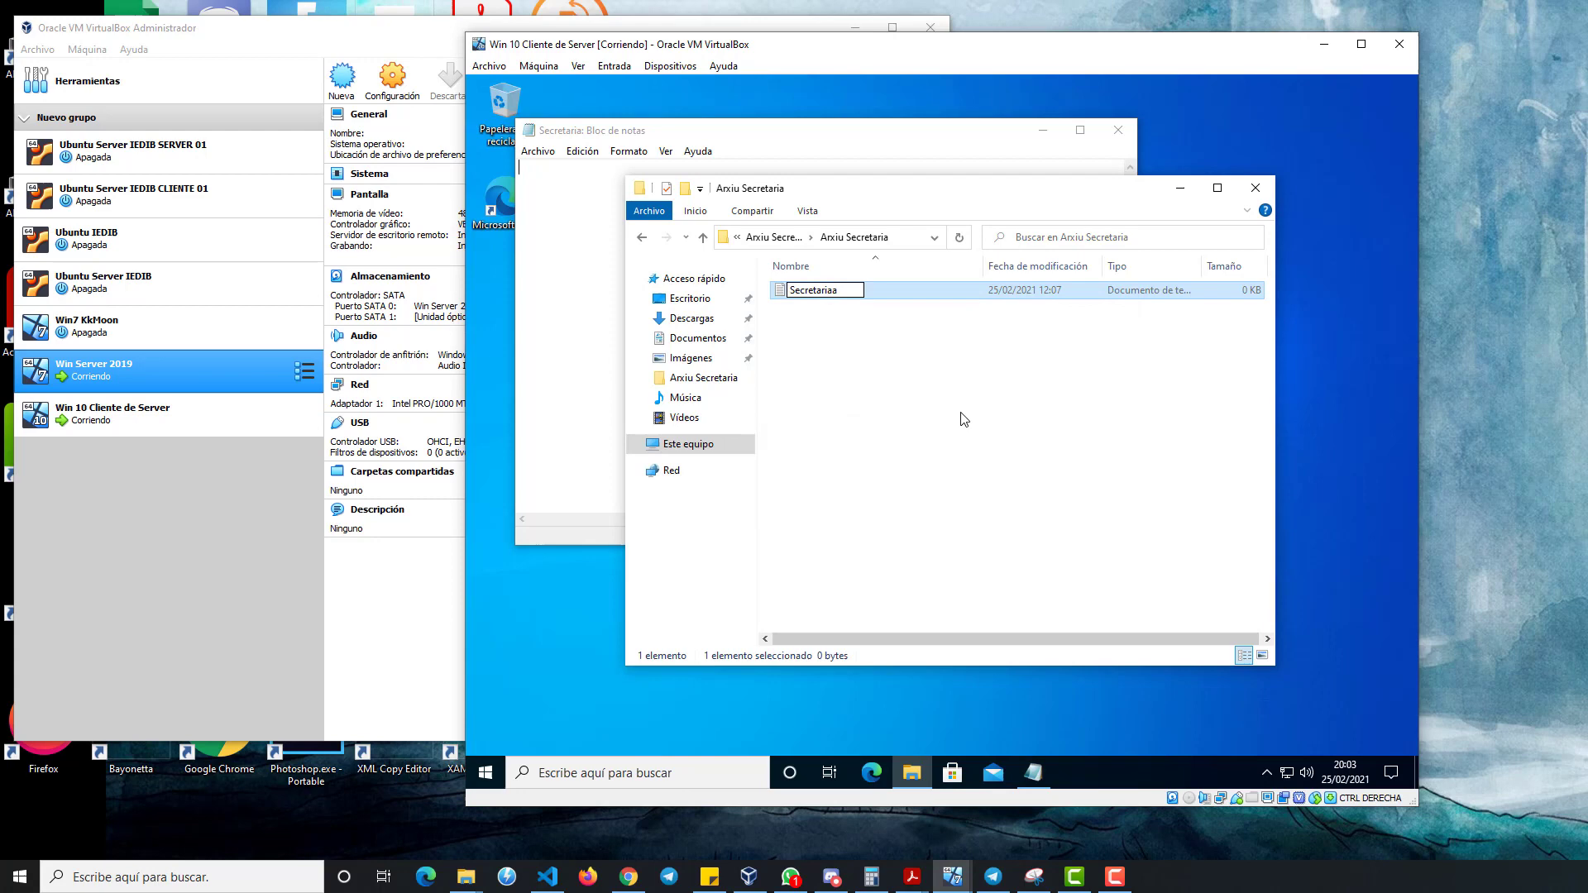
# Open Secretaria in Notepad, type hola, attempt Archivo > Guardar, and cancel the refused save.
pyautogui.doubleClick(807, 290)
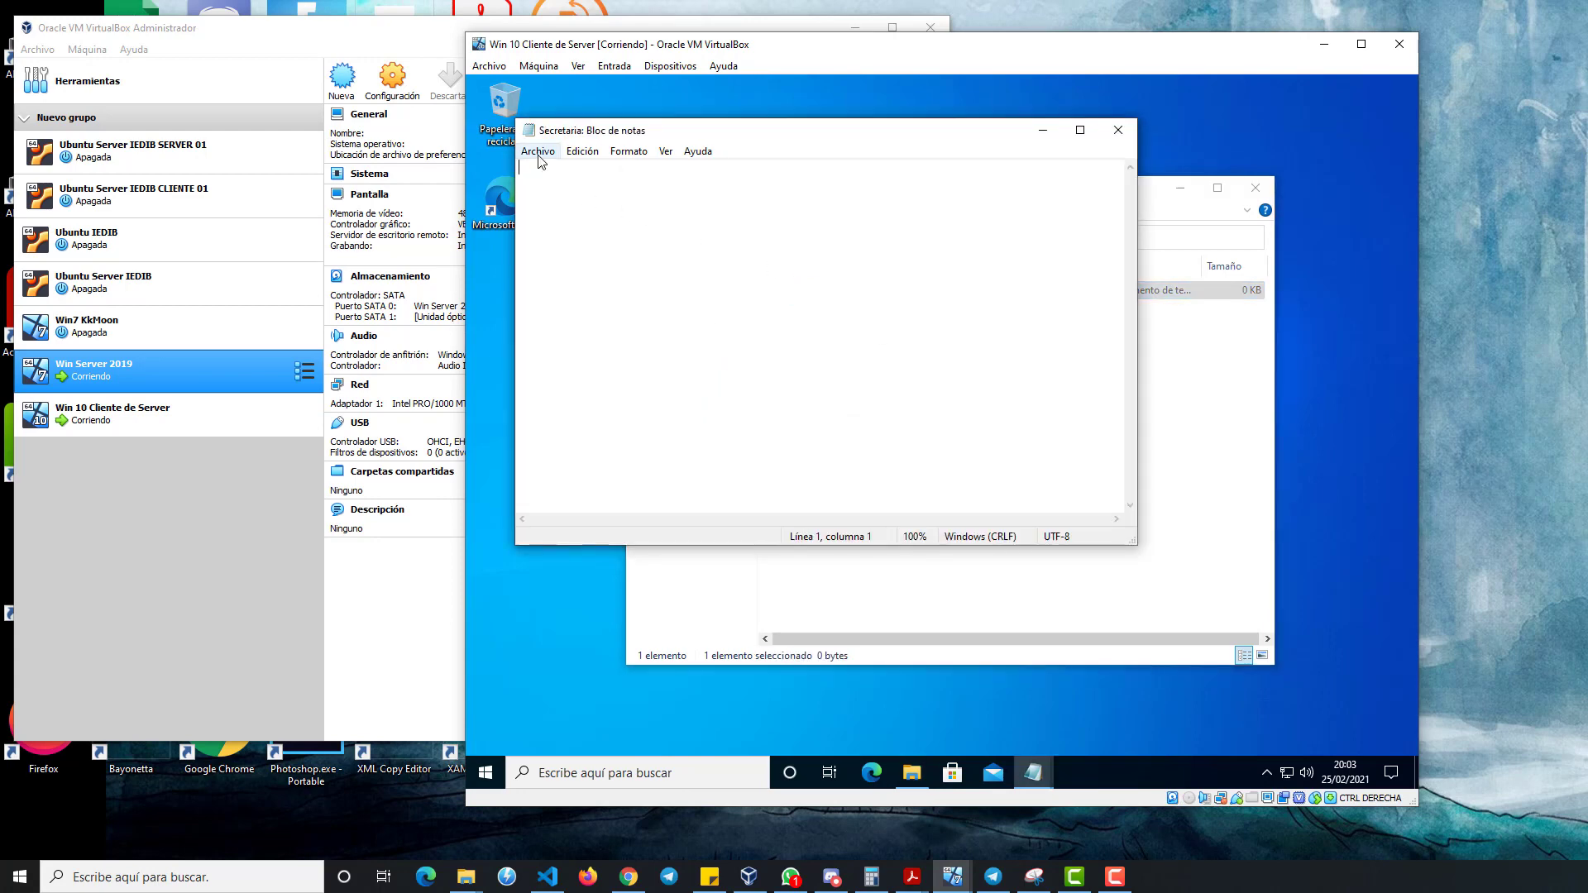
pyautogui.write('hola')
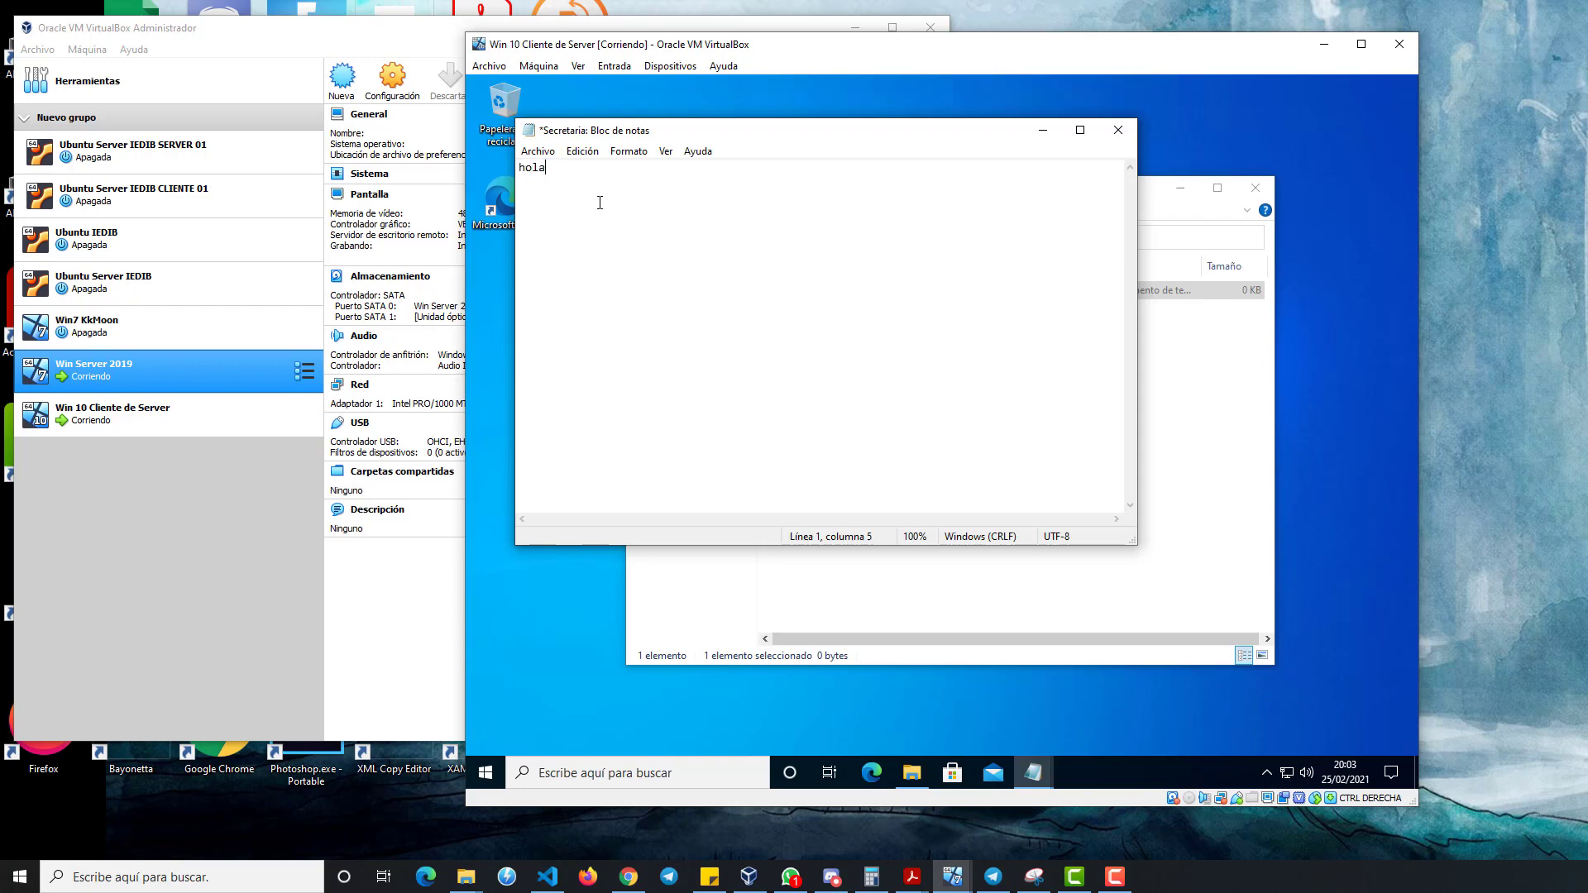
pyautogui.click(549, 153)
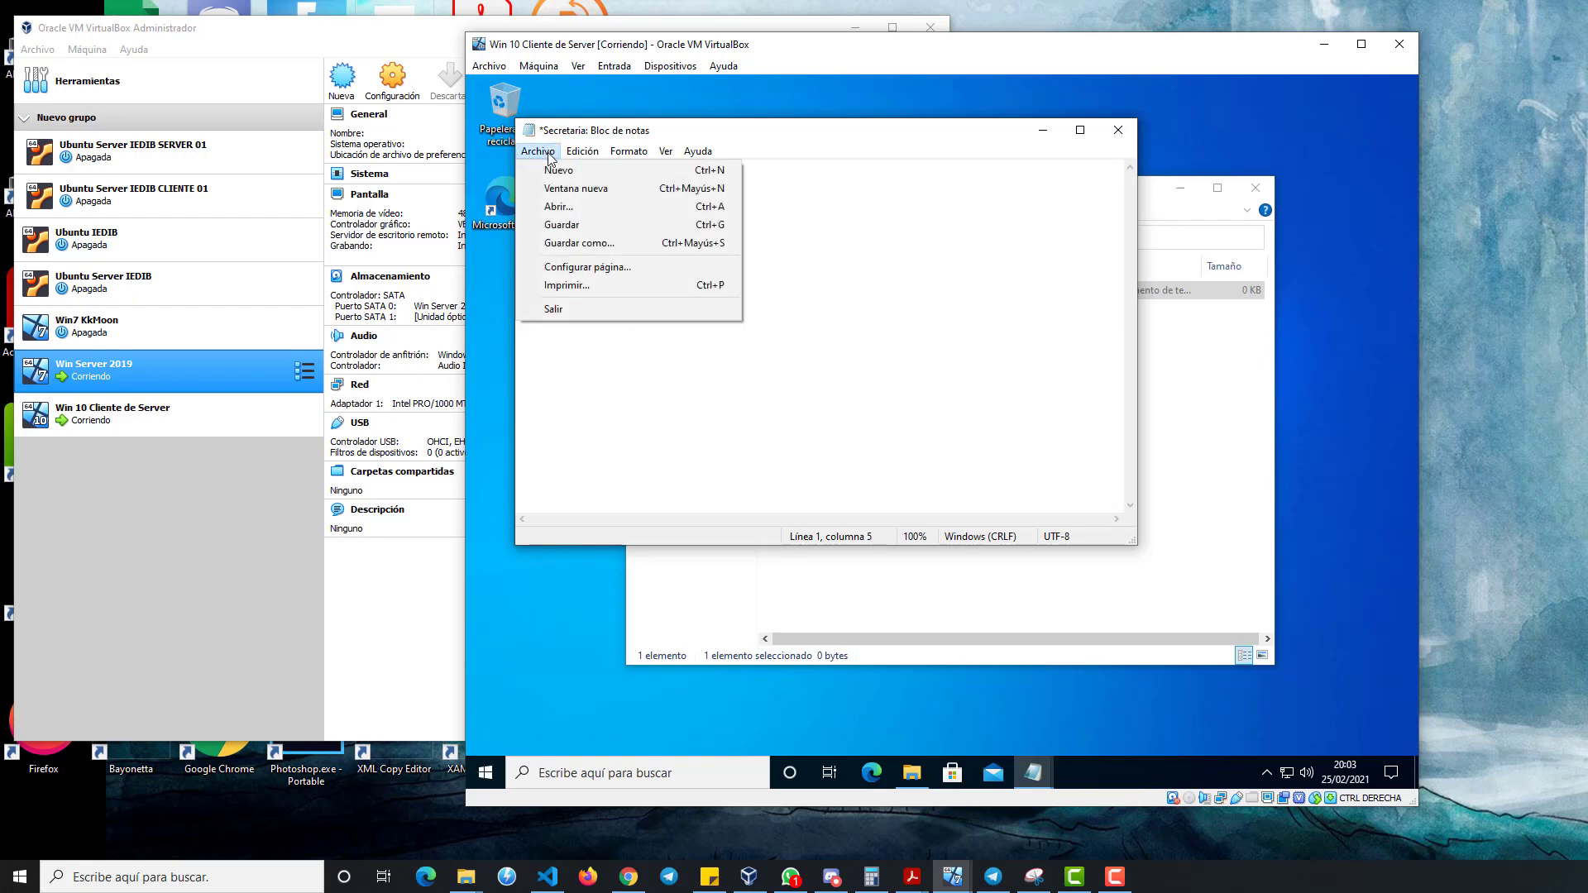
pyautogui.click(573, 228)
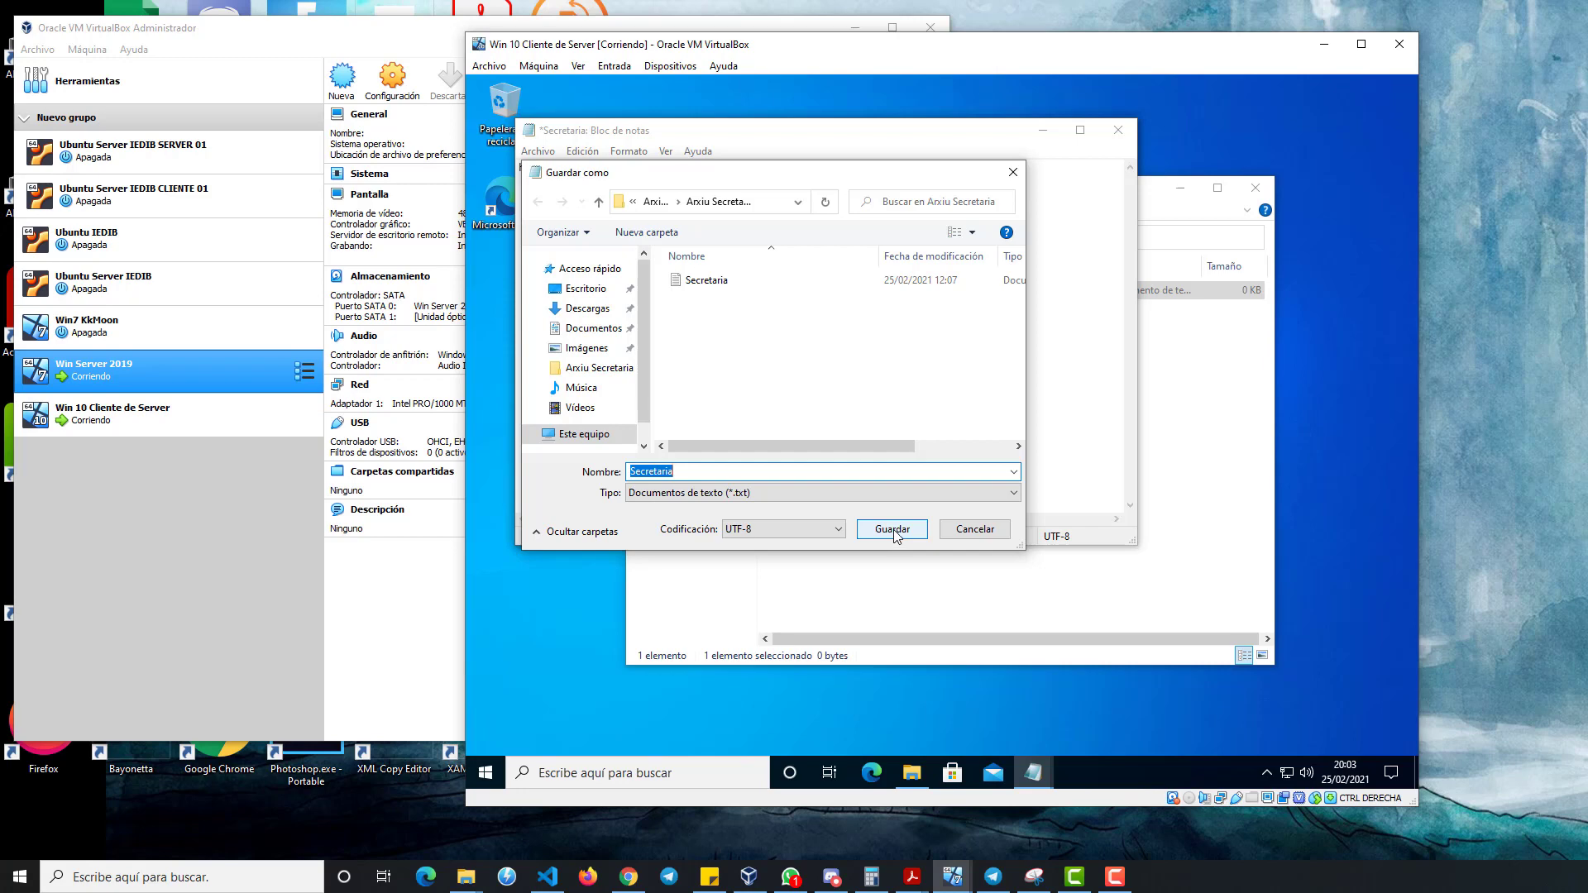
pyautogui.click(973, 530)
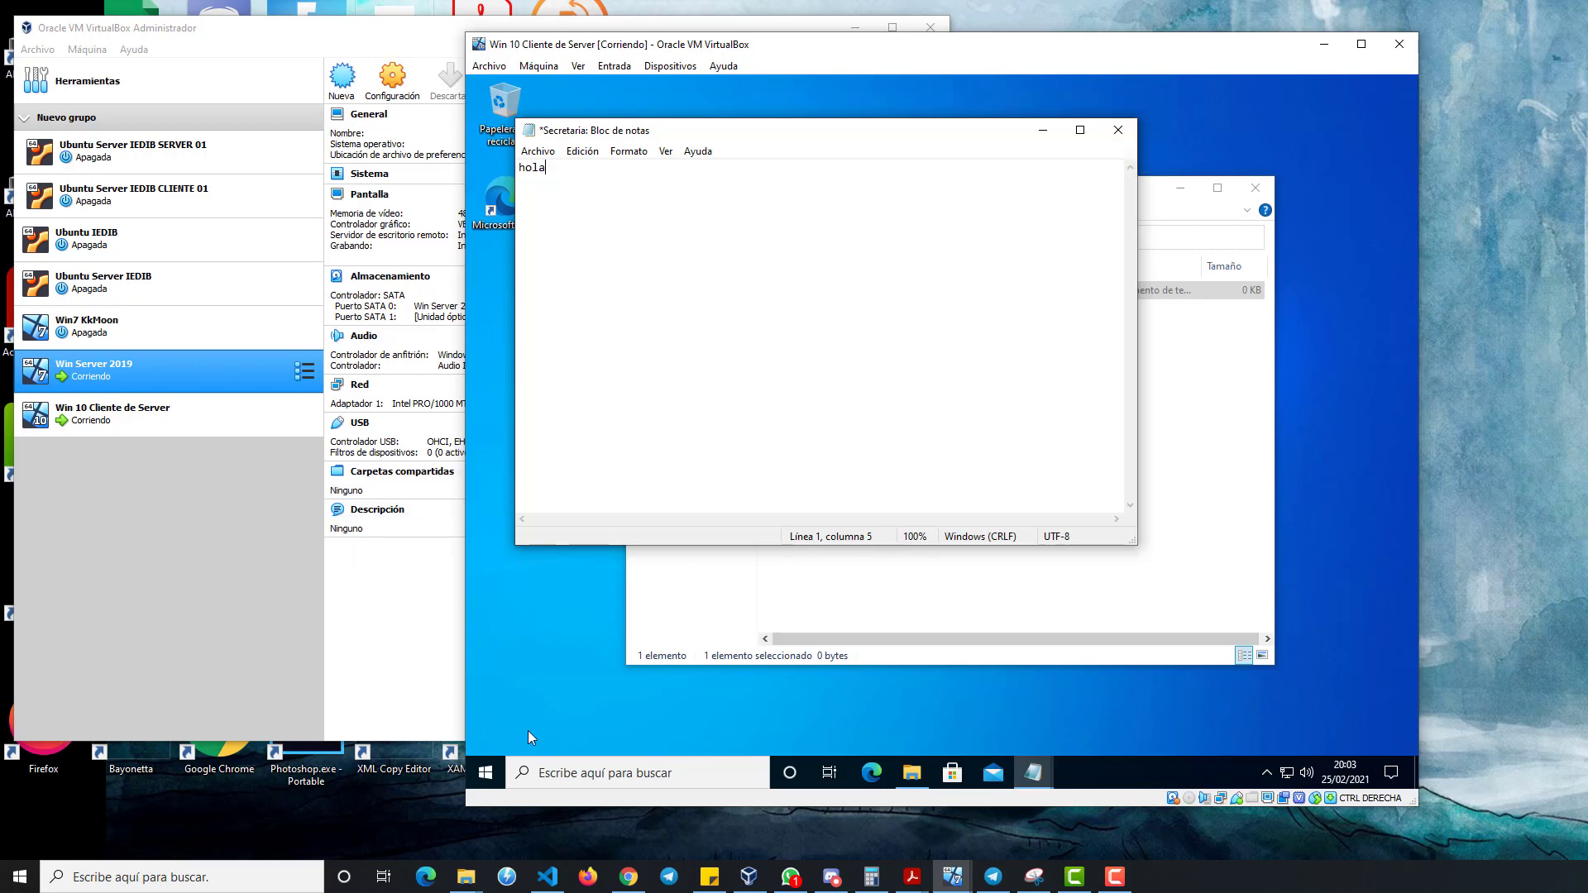
pyautogui.click(487, 771)
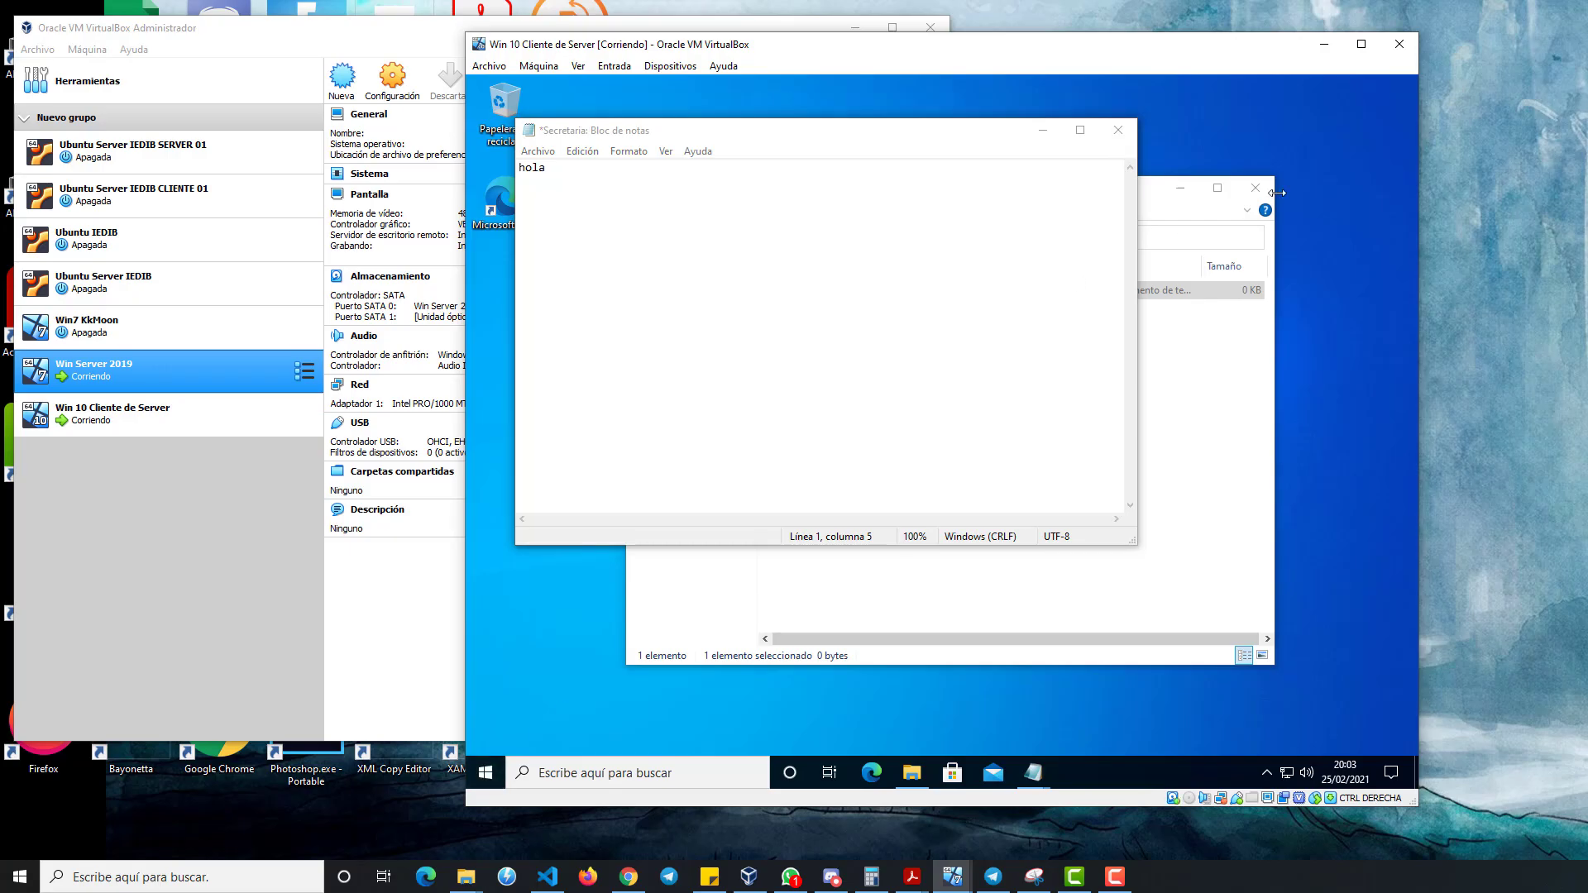